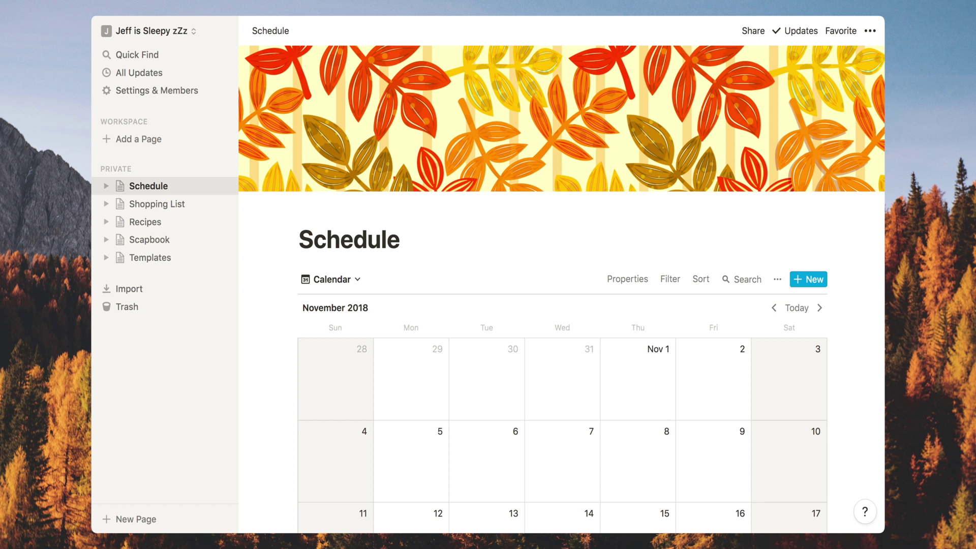
View the Schedule database as a list, then as a table, and return it to the calendar view.
{"action": "scroll", "coordinate": [526, 263], "scroll_direction": "down", "scroll_amount": 5}
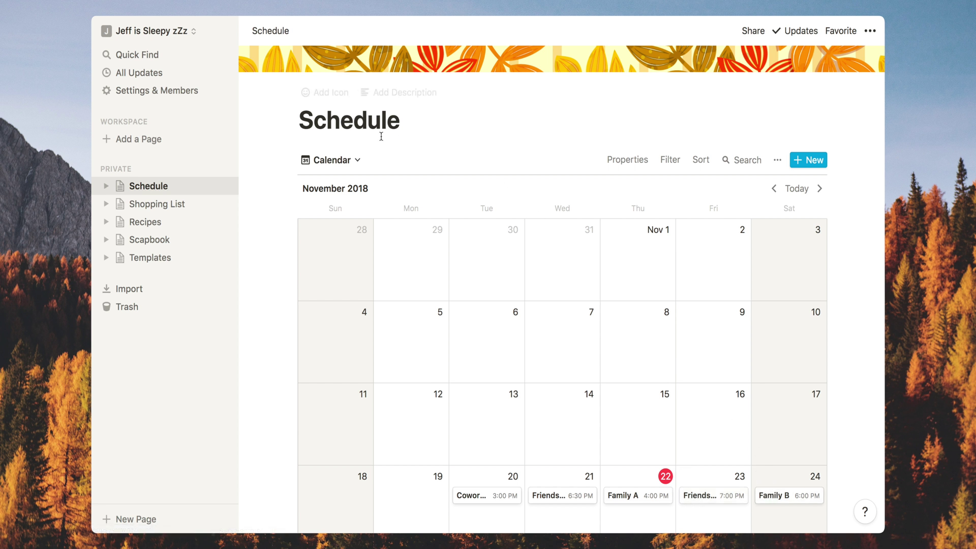
{"action": "left_click", "coordinate": [342, 162]}
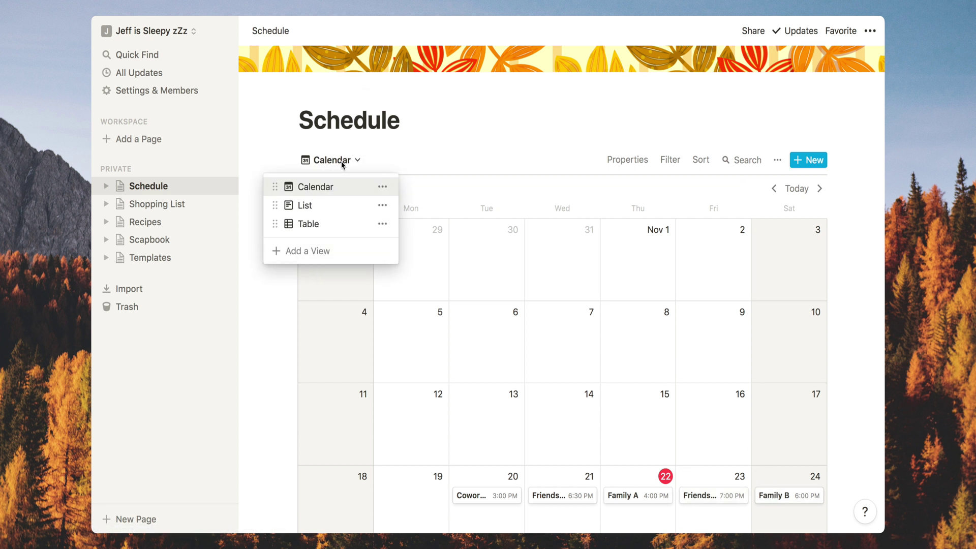
{"action": "left_click", "coordinate": [336, 205]}
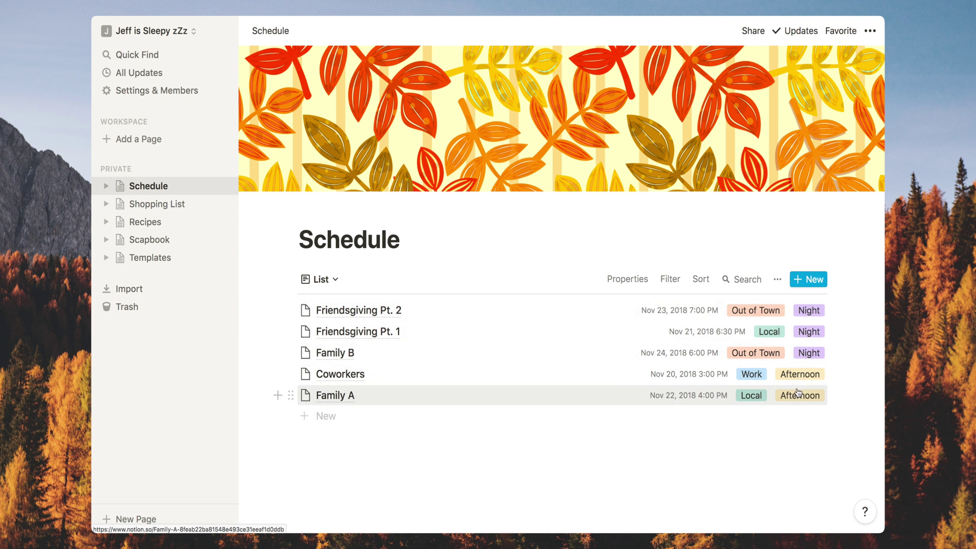
{"action": "left_click", "coordinate": [322, 280]}
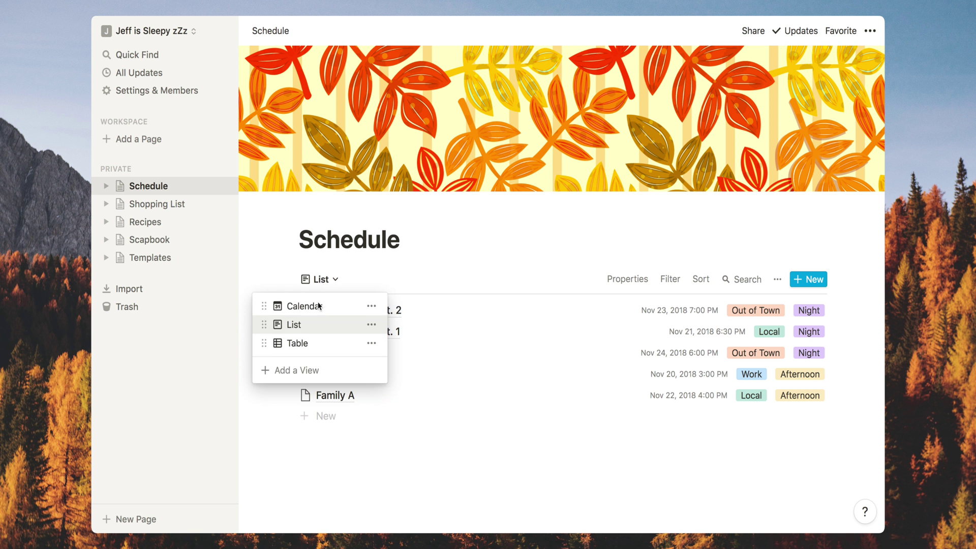
{"action": "left_click", "coordinate": [316, 344]}
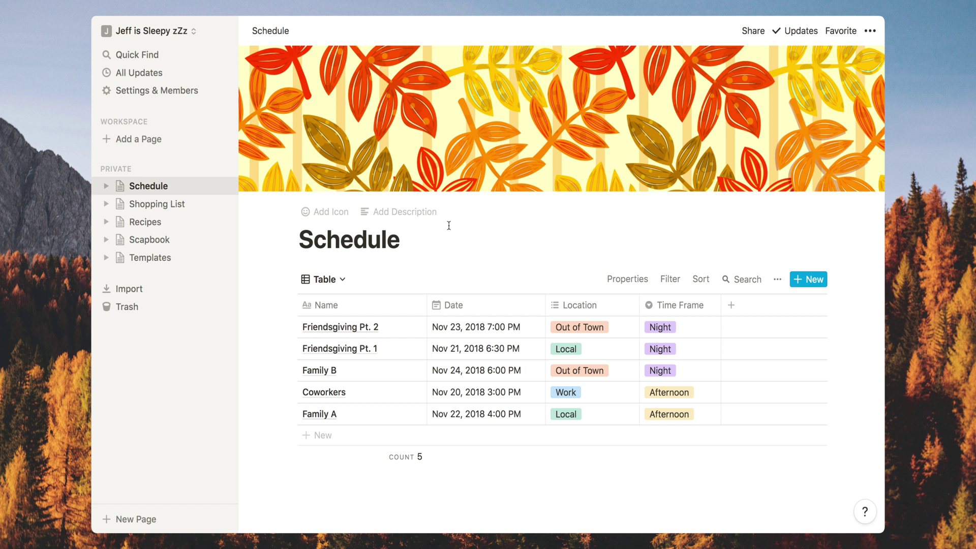
{"action": "left_click", "coordinate": [324, 279]}
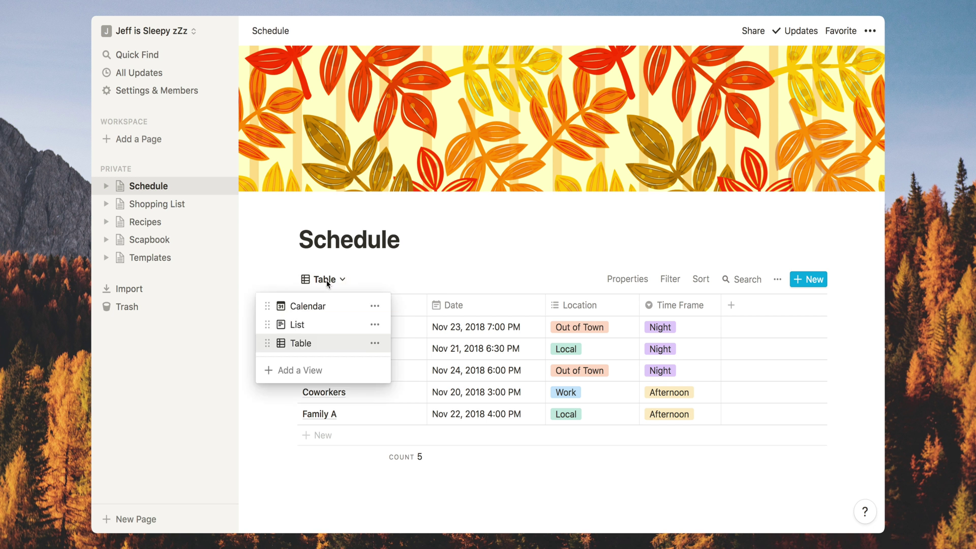
{"action": "left_click", "coordinate": [325, 307]}
{"action": "scroll", "coordinate": [506, 222], "scroll_direction": "down", "scroll_amount": 5}
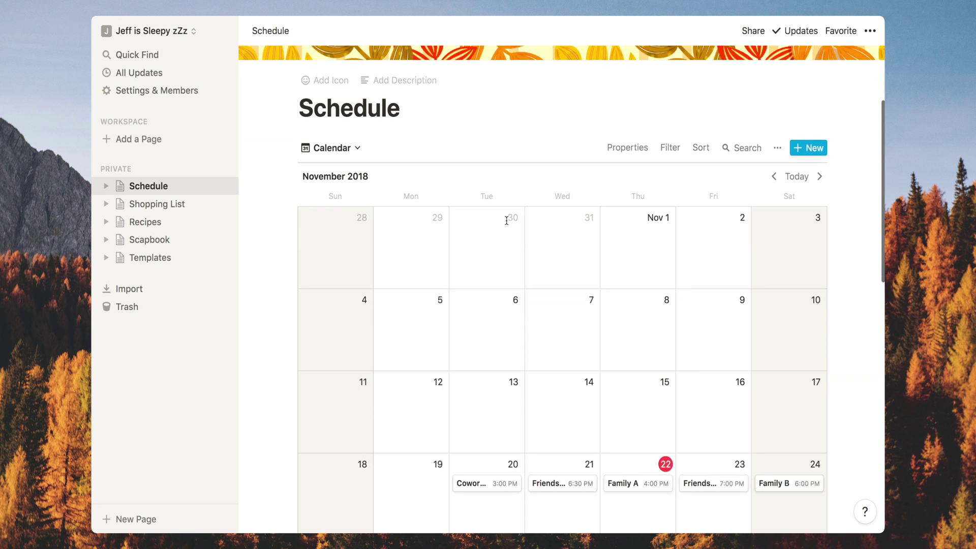
{"action": "scroll", "coordinate": [506, 220], "scroll_direction": "up", "scroll_amount": 5}
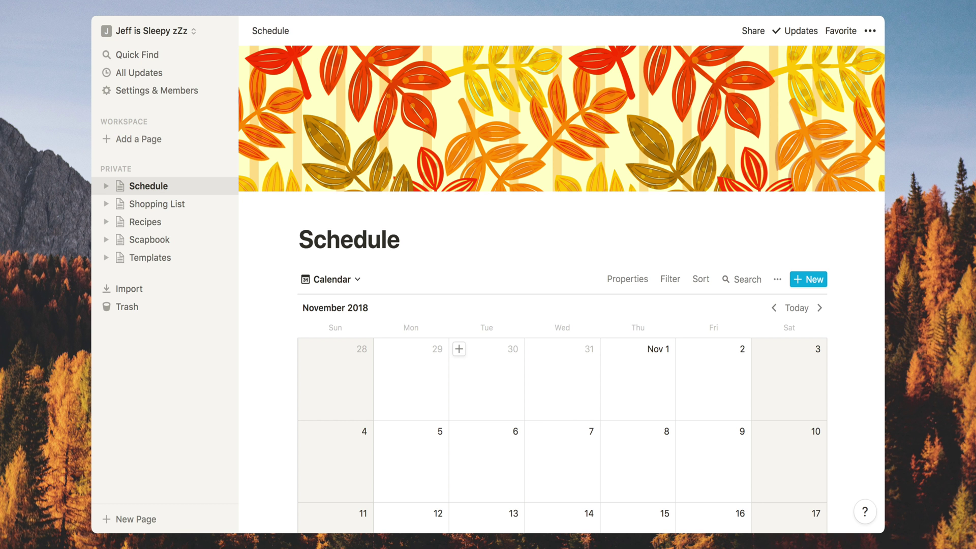
Open the Coworkers event on November 20 and add a to-do reading "ask my manager if I can bring a friend".
{"action": "scroll", "coordinate": [593, 198], "scroll_direction": "down", "scroll_amount": 5}
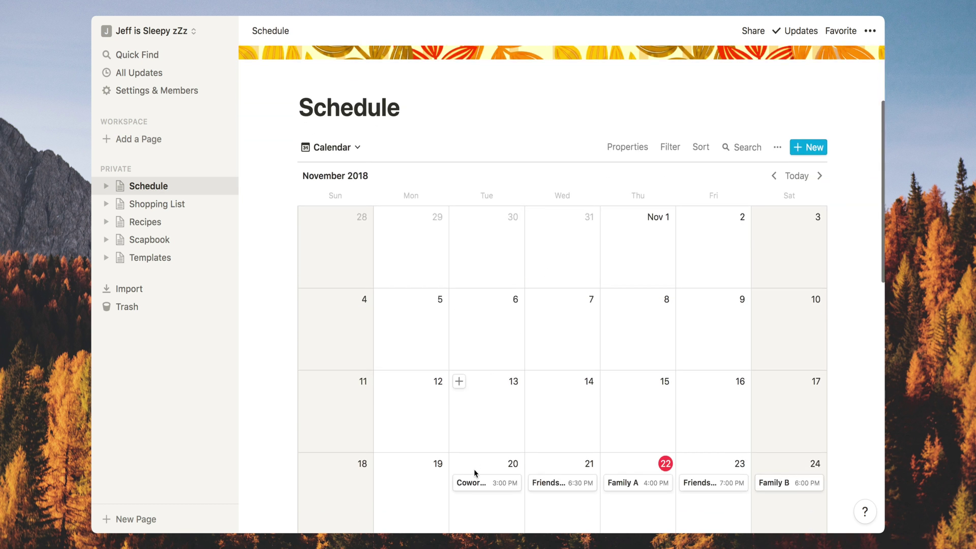
{"action": "left_click", "coordinate": [471, 483]}
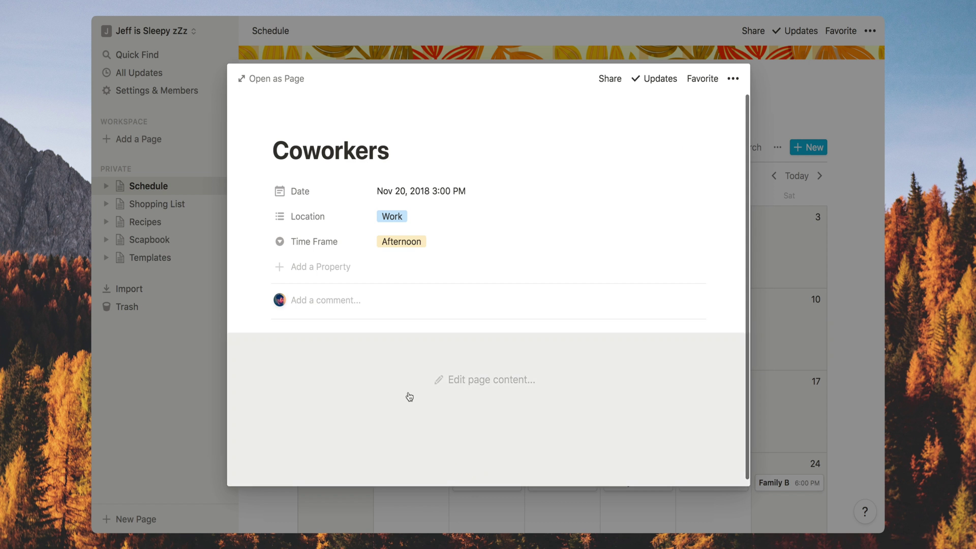
{"action": "left_click", "coordinate": [409, 397]}
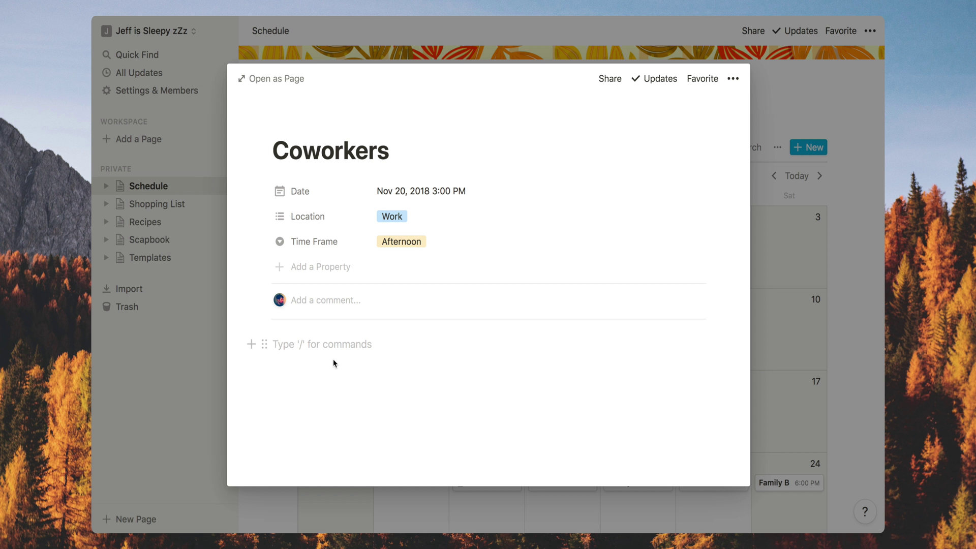
{"action": "left_click", "coordinate": [264, 344]}
{"action": "mouse_move", "coordinate": [245, 324]}
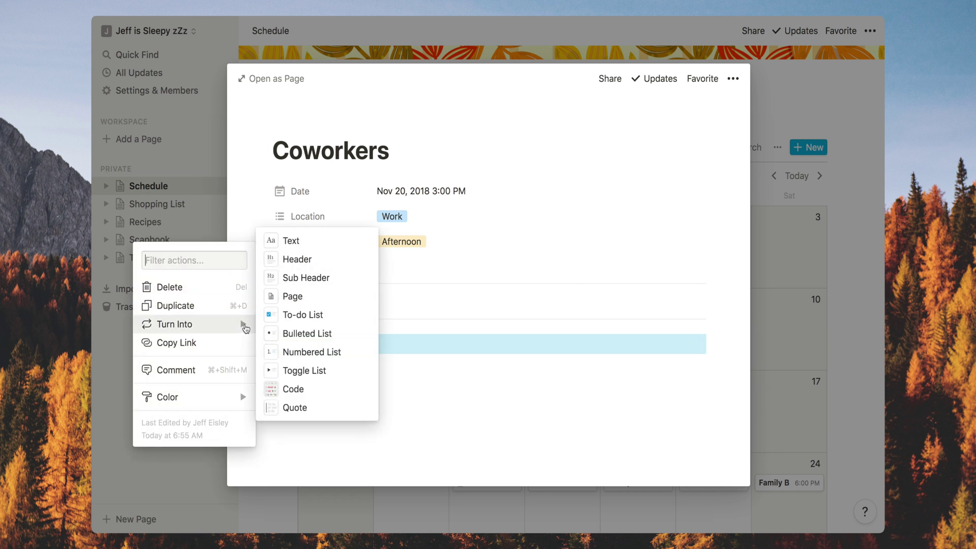
{"action": "left_click", "coordinate": [294, 314]}
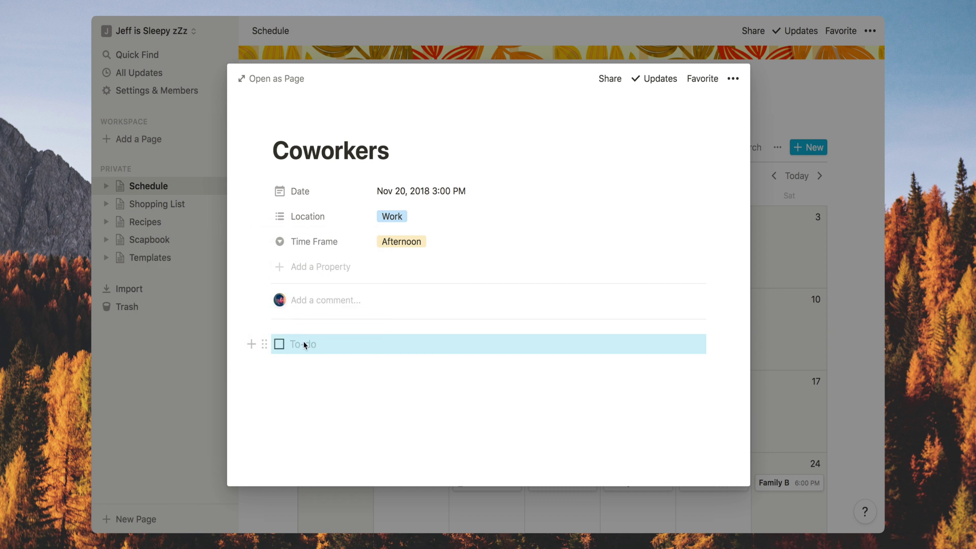
{"action": "type", "text": "ask"}
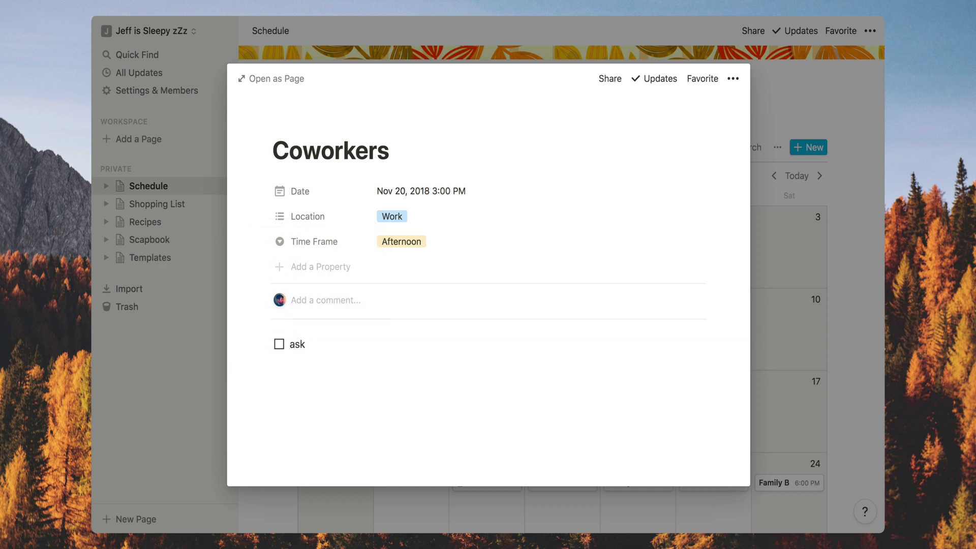
{"action": "type", "text": " my manager if I can bring a friend"}
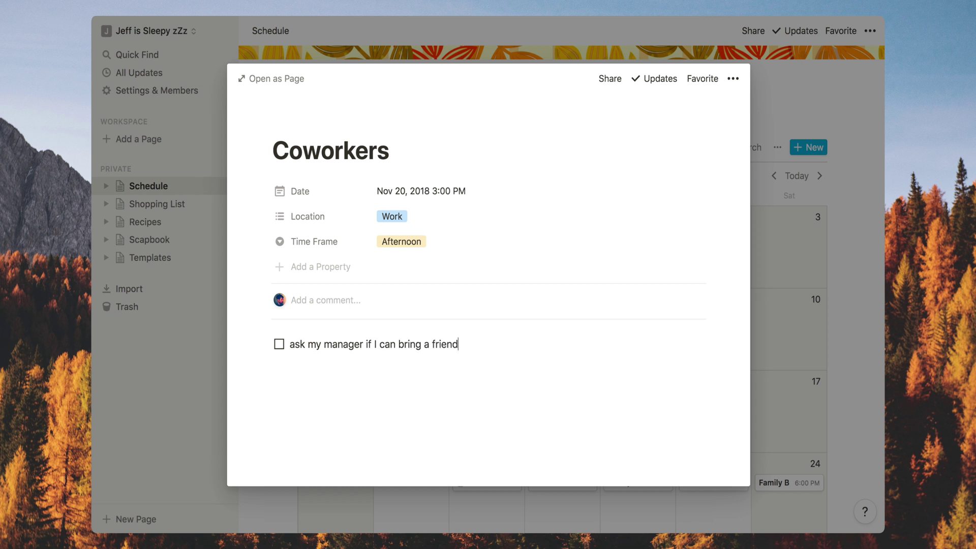
Add the text line "notes notes notesdssssasfbakjfaikgfkejngfkje" below the to-do and close the Coworkers event.
{"action": "key", "text": "Return"}
{"action": "key", "text": "Return"}
{"action": "type", "text": "notes notes notesdssssasfbakjfaikgfkejngfkje"}
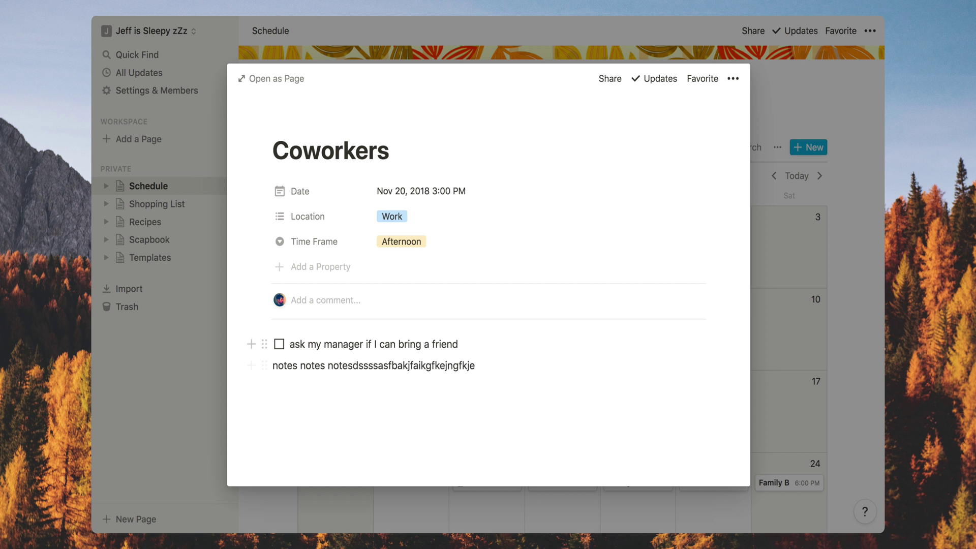
{"action": "left_click", "coordinate": [183, 379]}
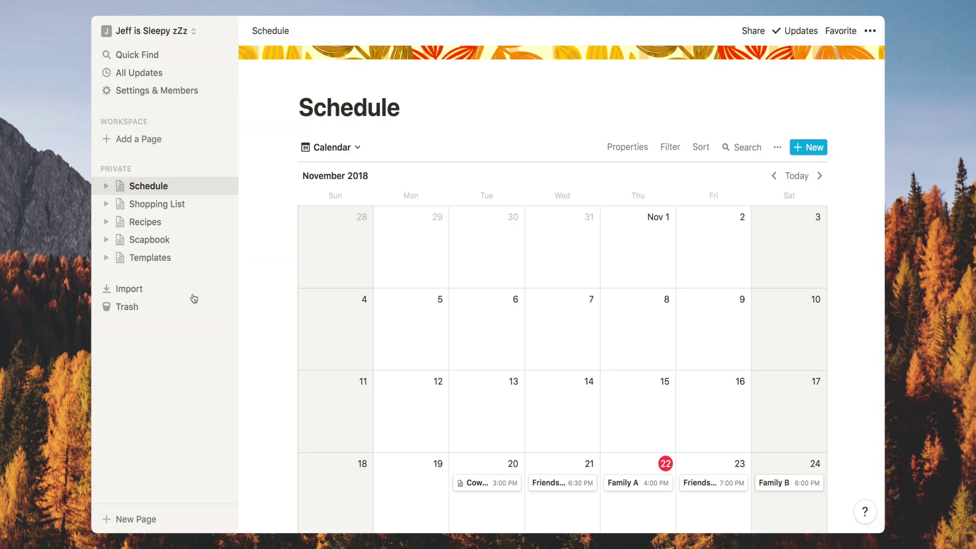
Open the Shopping List page and expand the Baked Beans toggle to view its ingredients, then collapse it.
{"action": "left_click", "coordinate": [178, 204]}
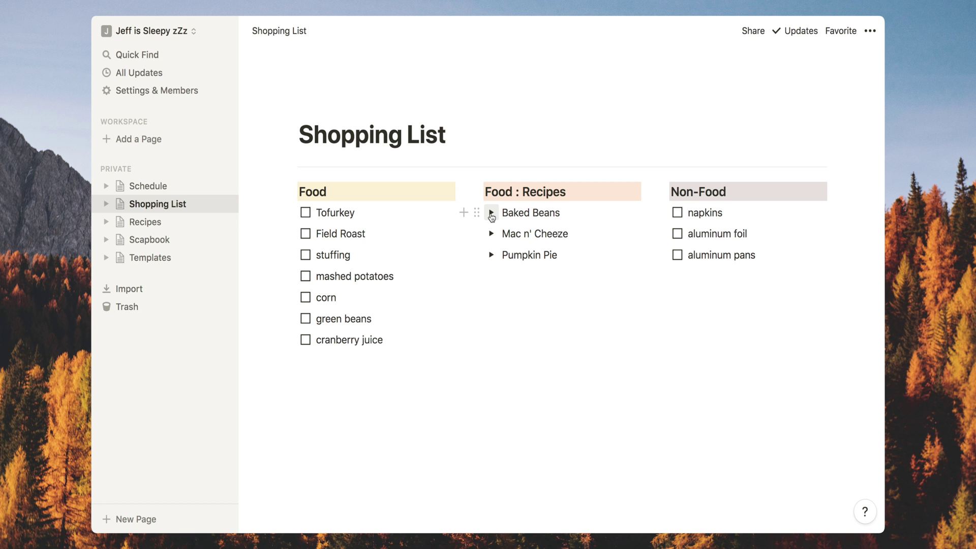
{"action": "left_click", "coordinate": [492, 213]}
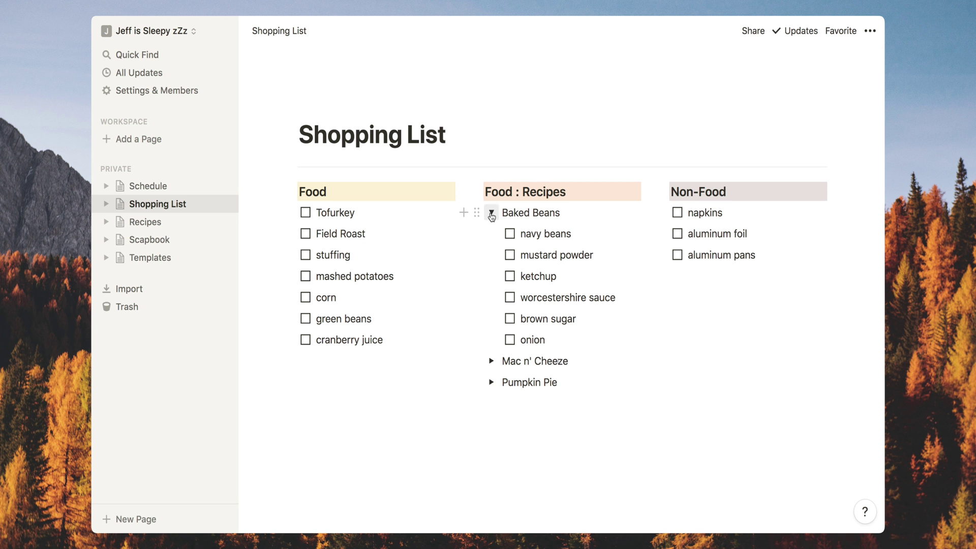
{"action": "left_click", "coordinate": [491, 213]}
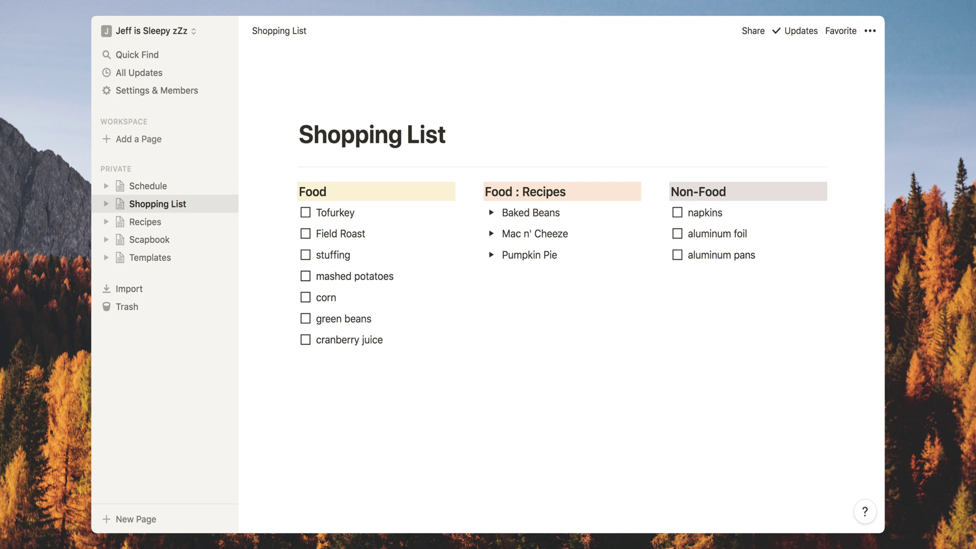
Open the Recipes page and switch its database from the table to the List view.
{"action": "left_click", "coordinate": [141, 222]}
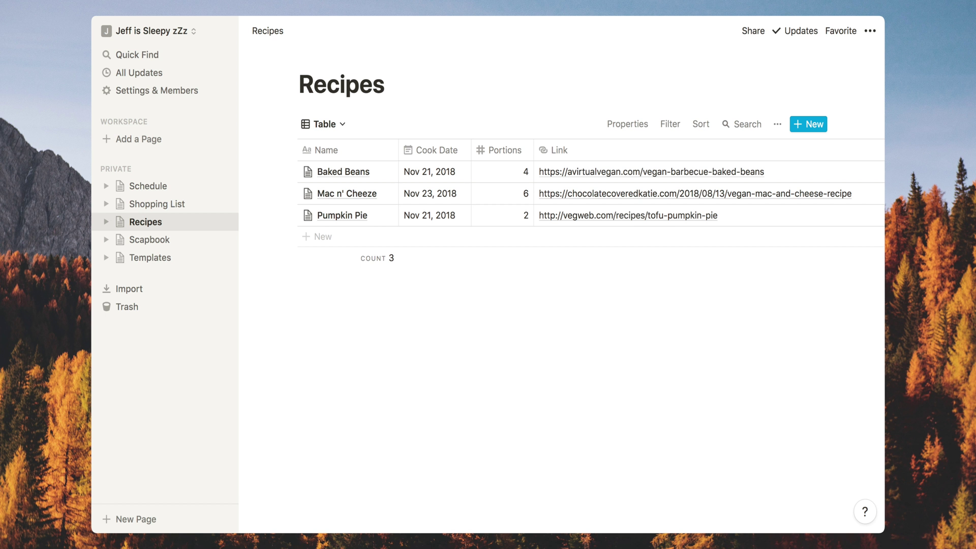
{"action": "left_click", "coordinate": [333, 125]}
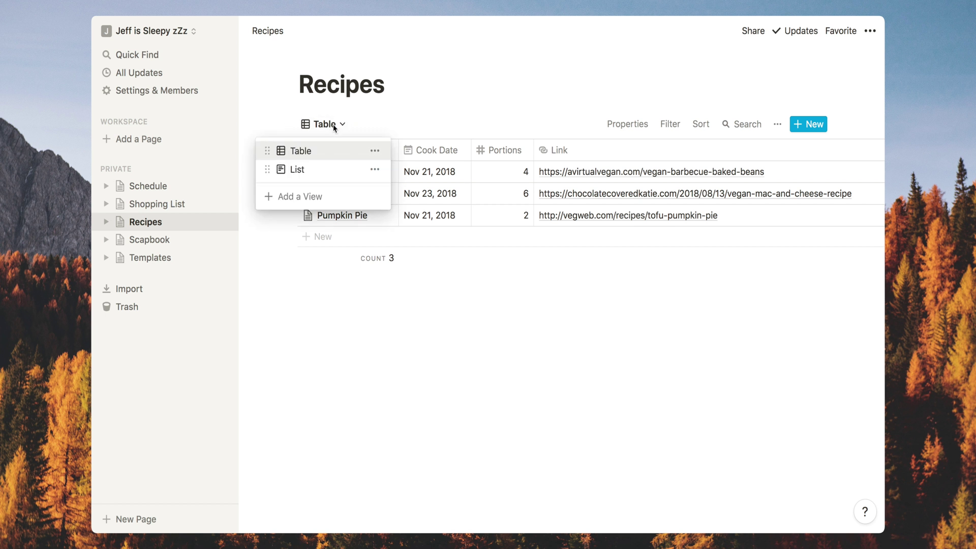
{"action": "left_click", "coordinate": [325, 170]}
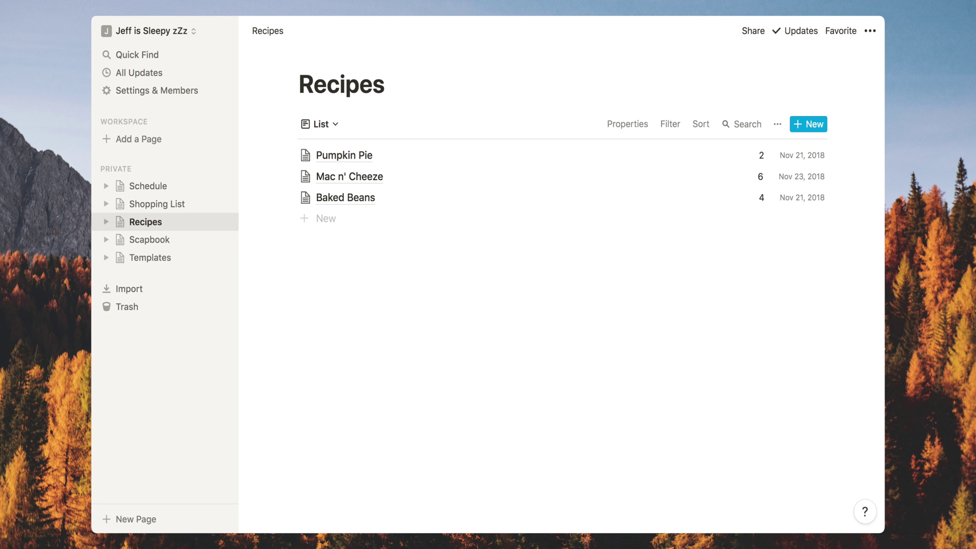
Open the Pumpkin Pie recipe, look through its ingredients and preparation steps, and close it.
{"action": "left_click", "coordinate": [331, 156]}
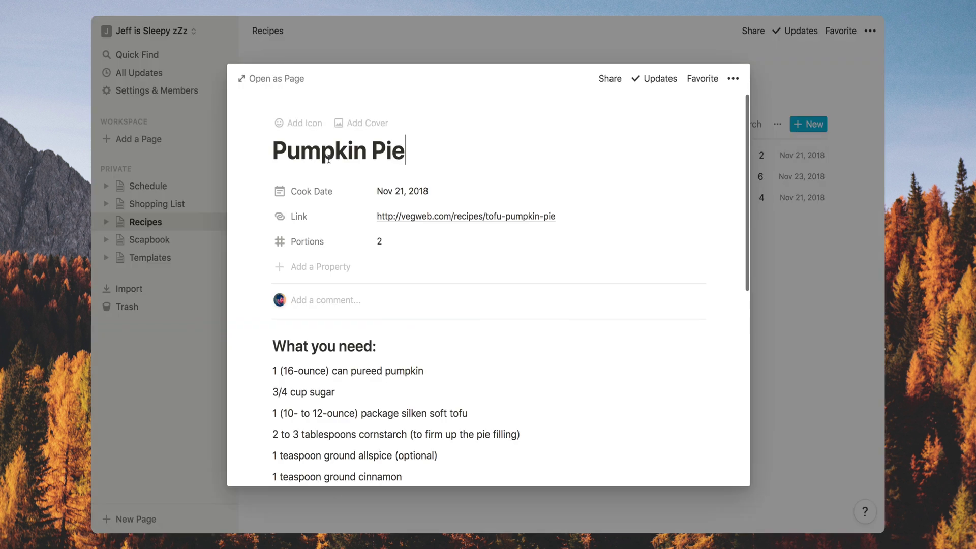
{"action": "scroll", "coordinate": [610, 318], "scroll_direction": "down", "scroll_amount": 5}
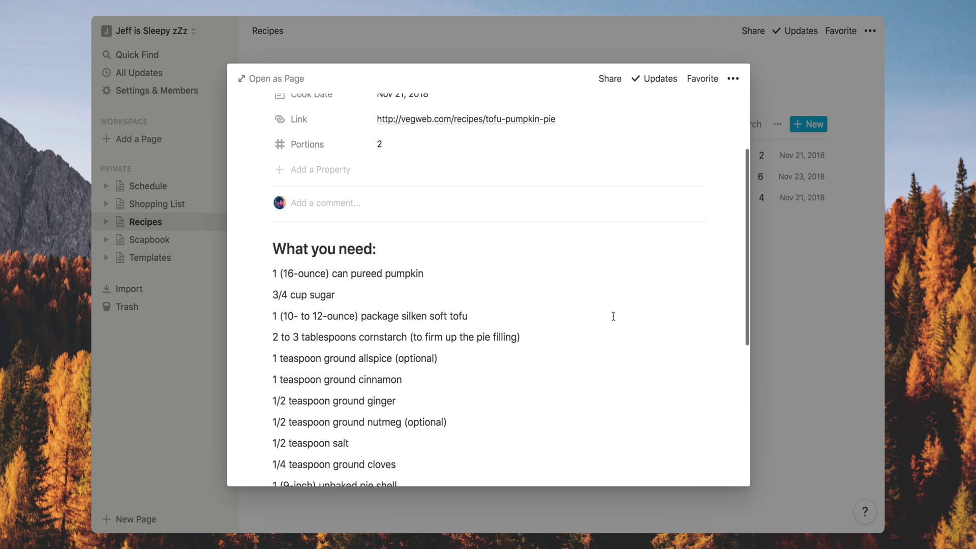
{"action": "scroll", "coordinate": [613, 316], "scroll_direction": "down", "scroll_amount": 5}
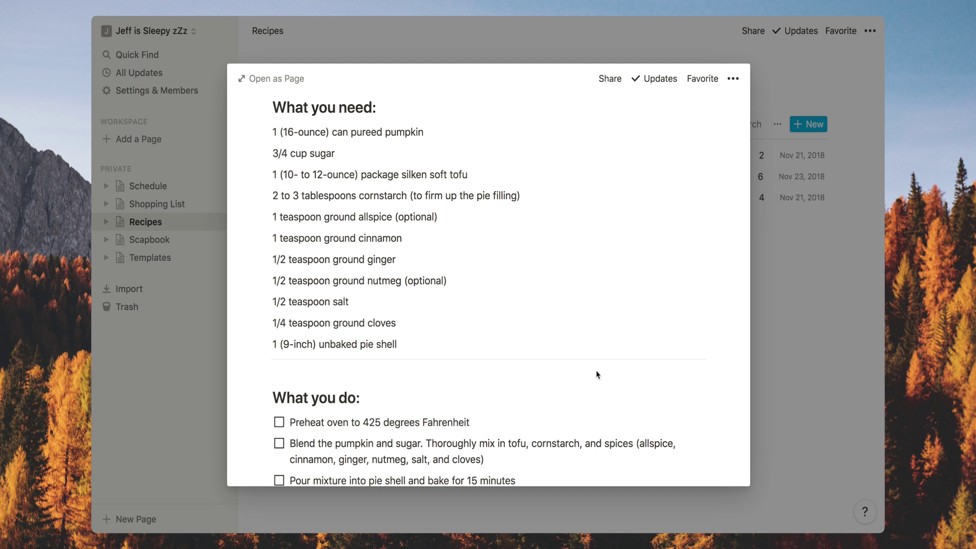
{"action": "scroll", "coordinate": [573, 361], "scroll_direction": "up", "scroll_amount": 5}
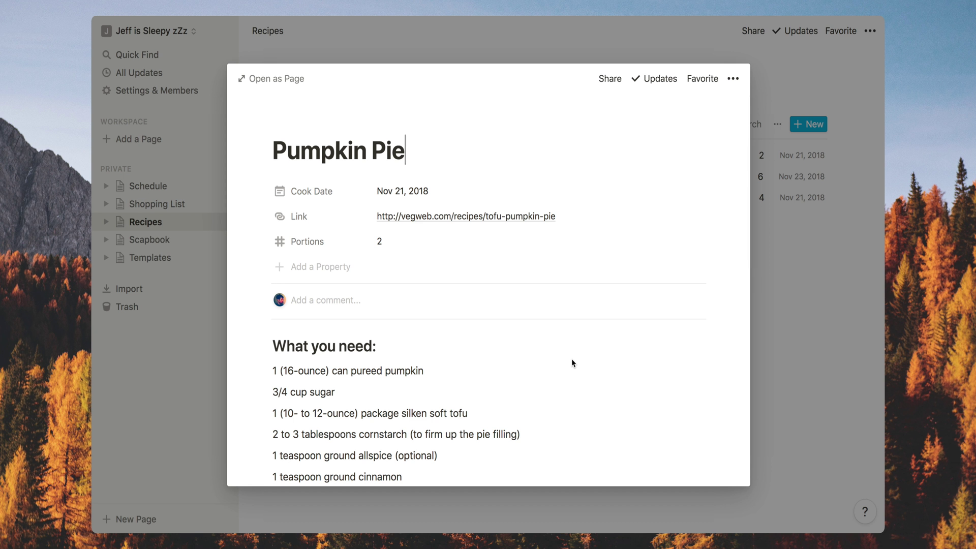
{"action": "left_click", "coordinate": [205, 345]}
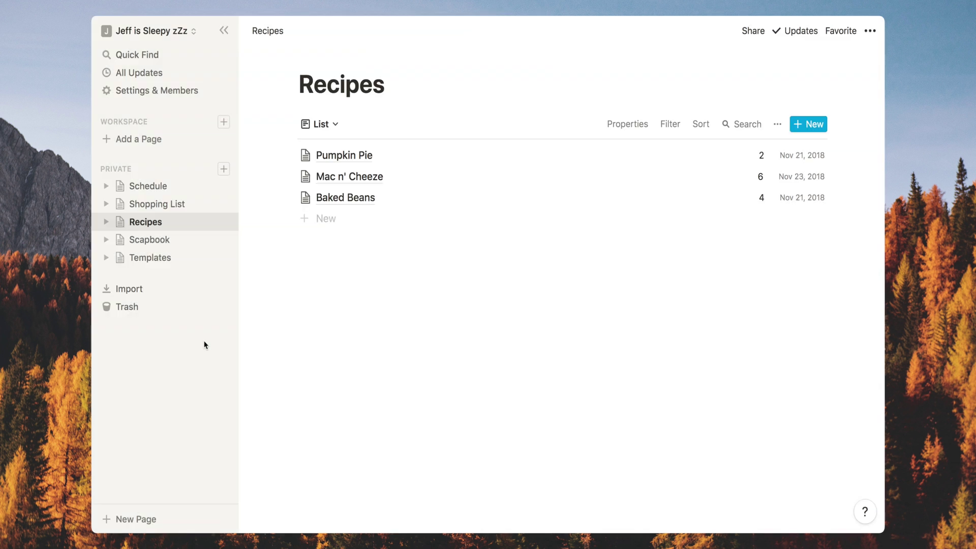
Open the Scapbook page and rearrange the gallery cards into the order Day 1.jpg, Day 3.png, Day 2.jpg.
{"action": "left_click", "coordinate": [187, 245]}
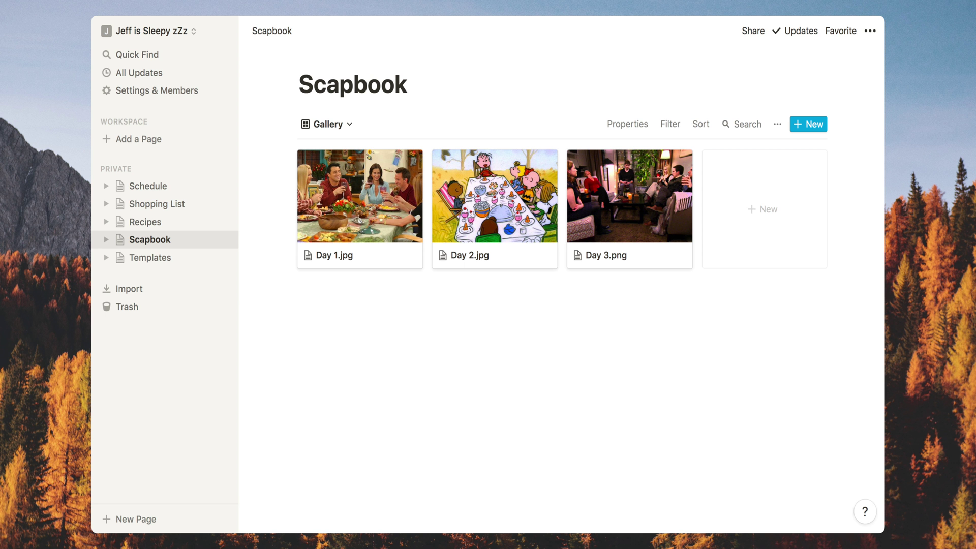
{"action": "left_click_drag", "start_coordinate": [488, 214], "coordinate": [354, 214]}
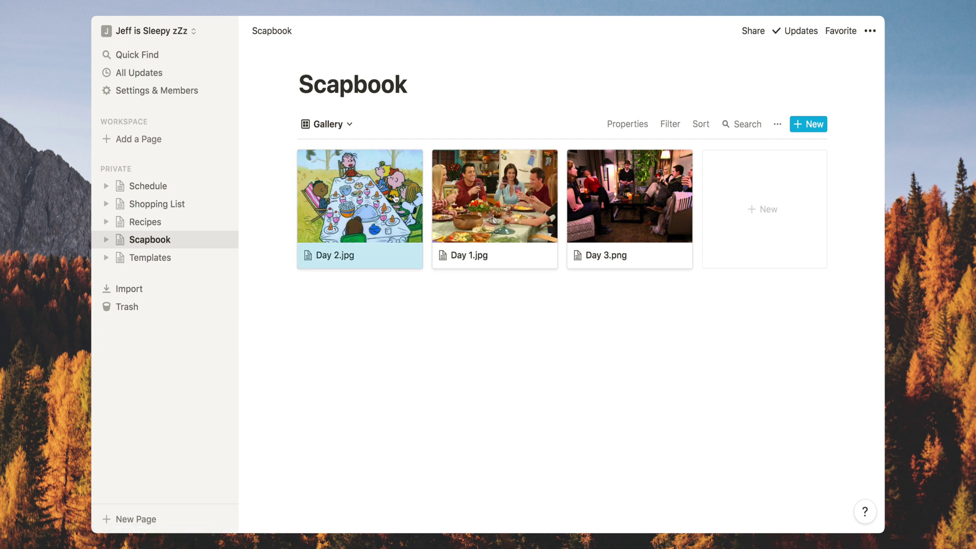
{"action": "left_click_drag", "start_coordinate": [678, 163], "coordinate": [386, 162]}
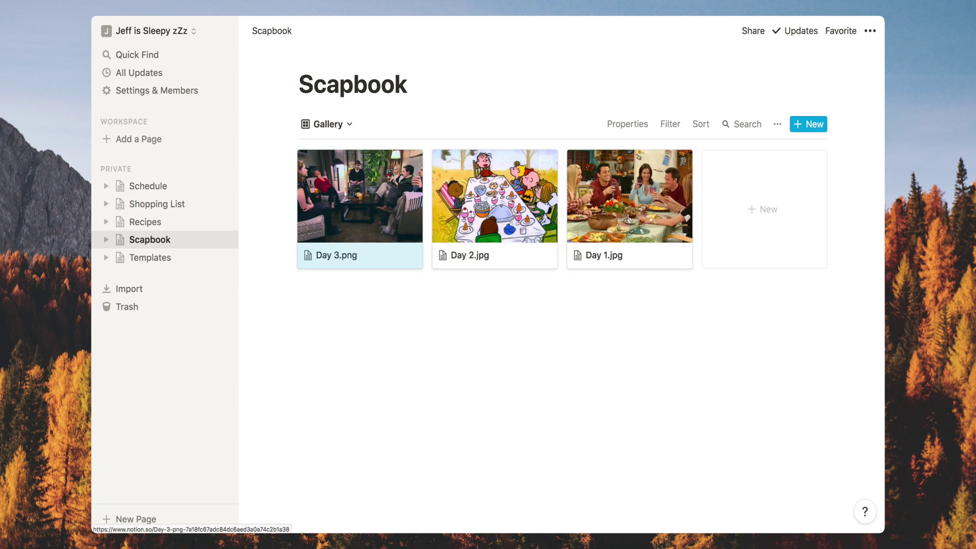
{"action": "left_click_drag", "start_coordinate": [631, 200], "coordinate": [342, 200]}
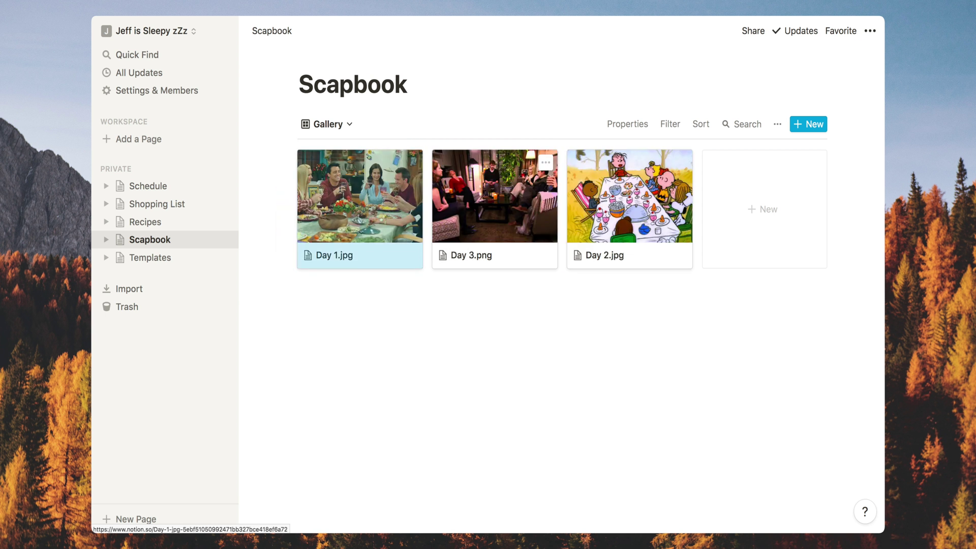
View the Scapbook database as a table and return it to the gallery view.
{"action": "left_click", "coordinate": [344, 123]}
{"action": "left_click", "coordinate": [337, 170]}
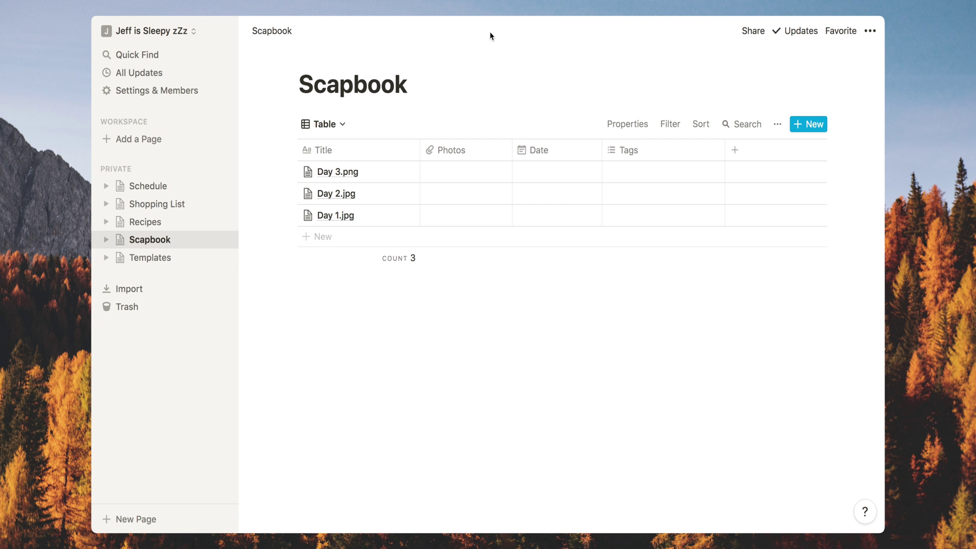
{"action": "left_click", "coordinate": [329, 127]}
{"action": "left_click", "coordinate": [325, 151]}
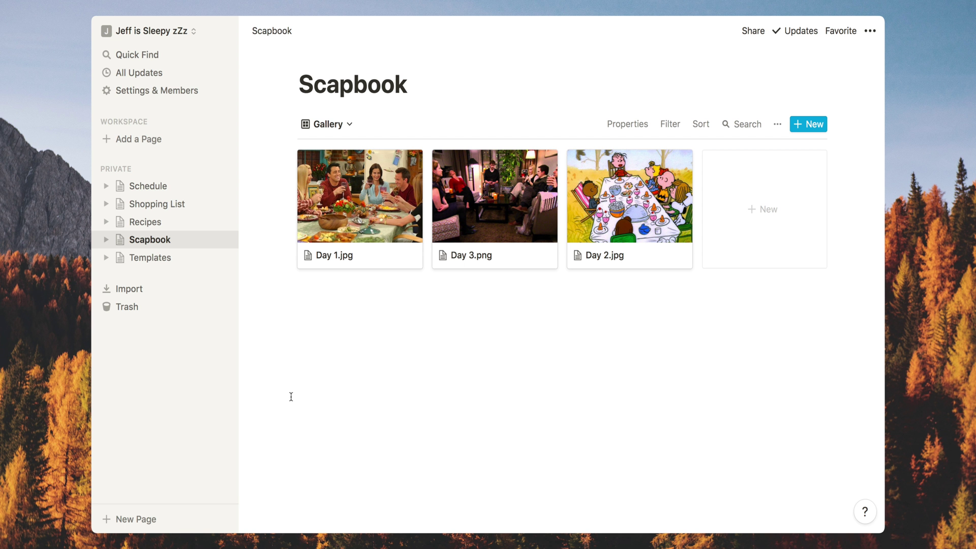
Open the Templates page and duplicate the Thanksgiving page listed in it.
{"action": "left_click", "coordinate": [153, 257]}
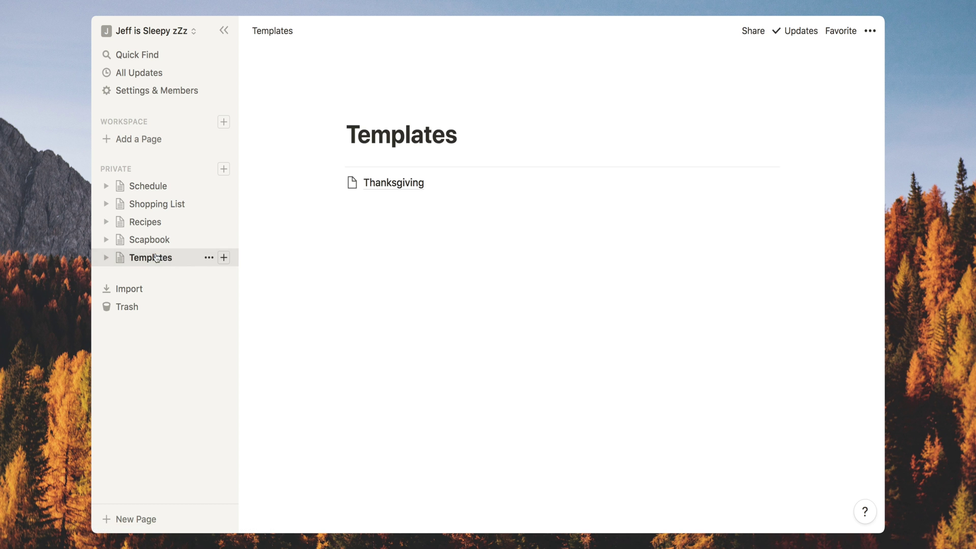
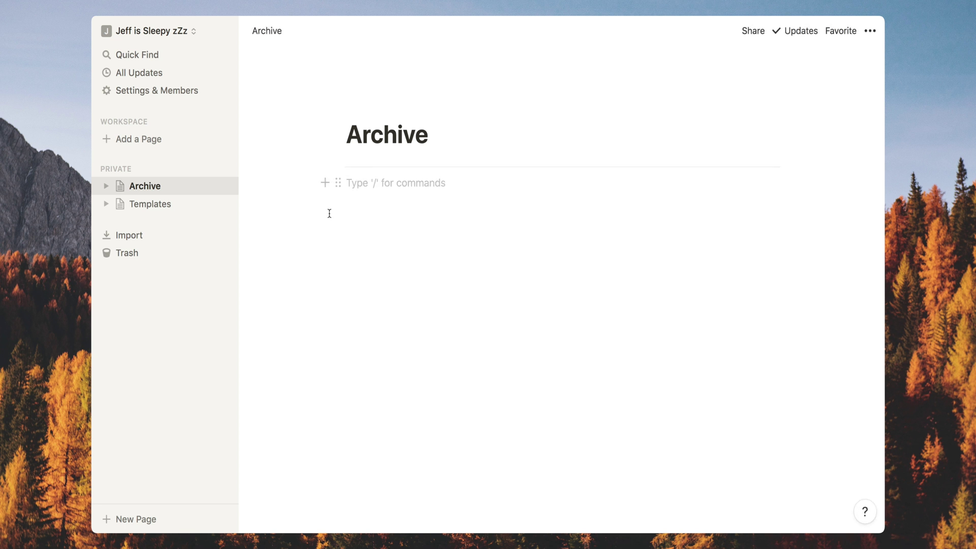
{"action": "left_click", "coordinate": [143, 205]}
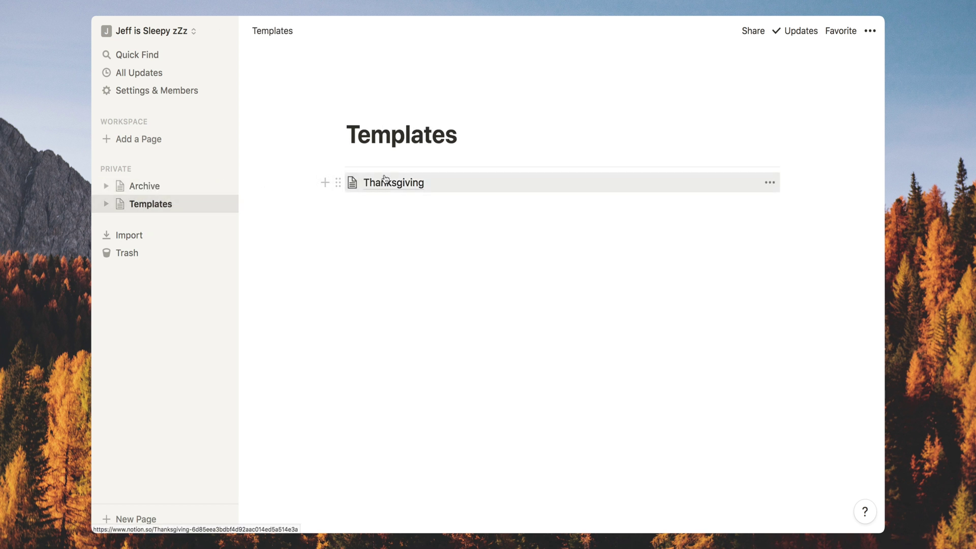
{"action": "left_click_drag", "start_coordinate": [821, 184], "coordinate": [692, 187]}
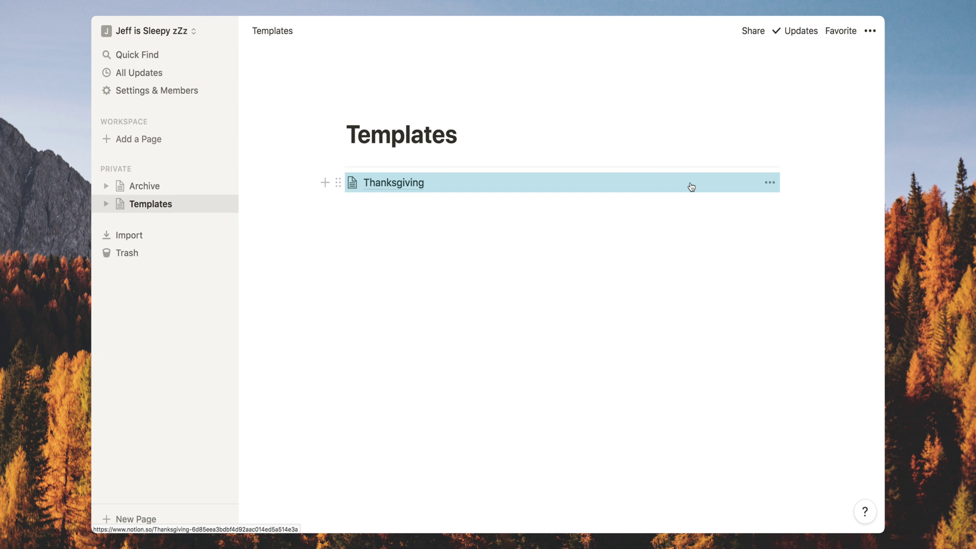
{"action": "key", "text": "super+d"}
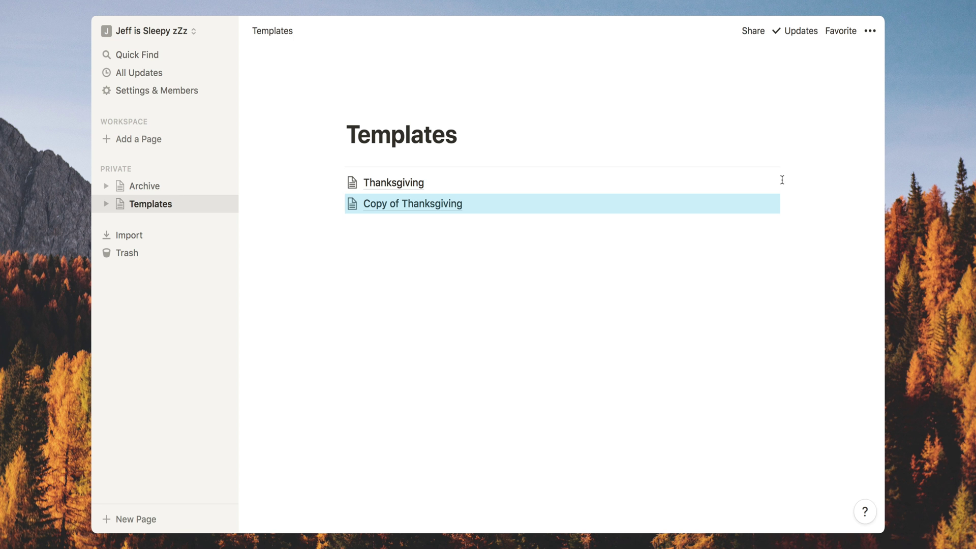
Rename the original Thanksgiving page to "Thanksgiving 2018" and move it from Templates into the Archive page.
{"action": "left_click", "coordinate": [425, 185]}
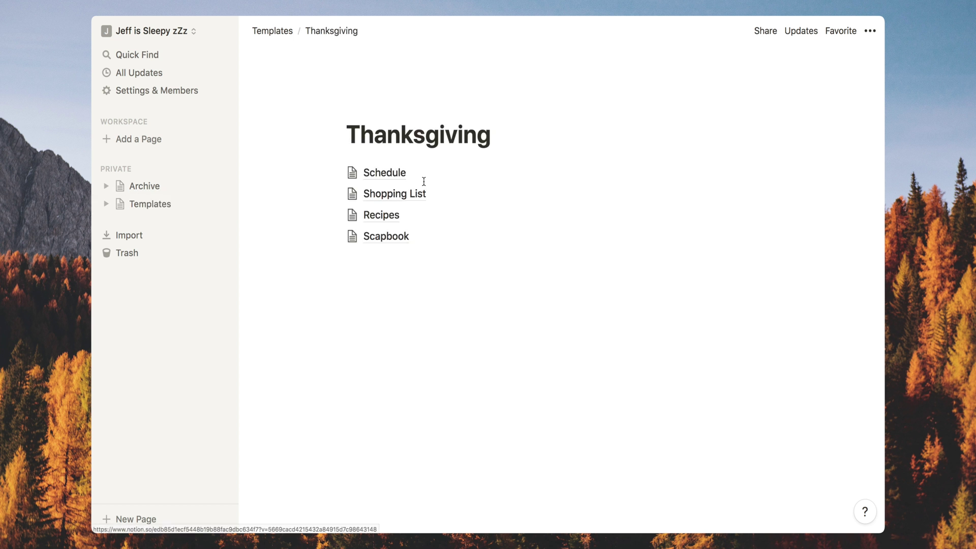
{"action": "left_click", "coordinate": [511, 141]}
{"action": "type", "text": "2018"}
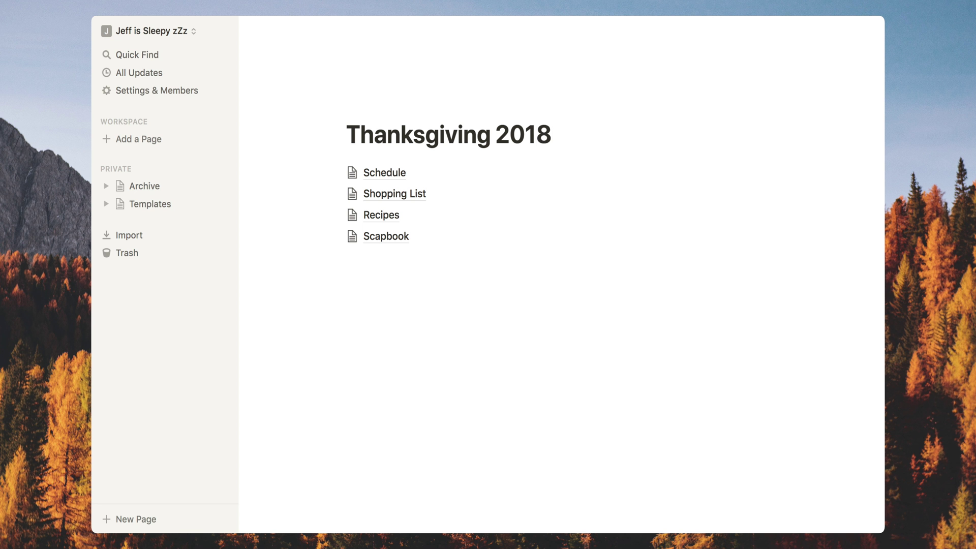
{"action": "left_click", "coordinate": [137, 208]}
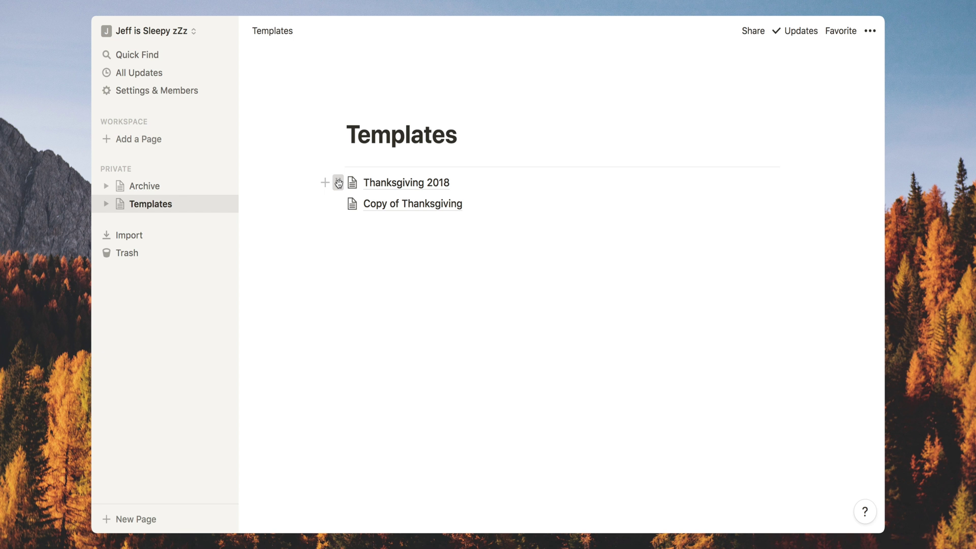
{"action": "left_click_drag", "start_coordinate": [338, 183], "coordinate": [202, 189]}
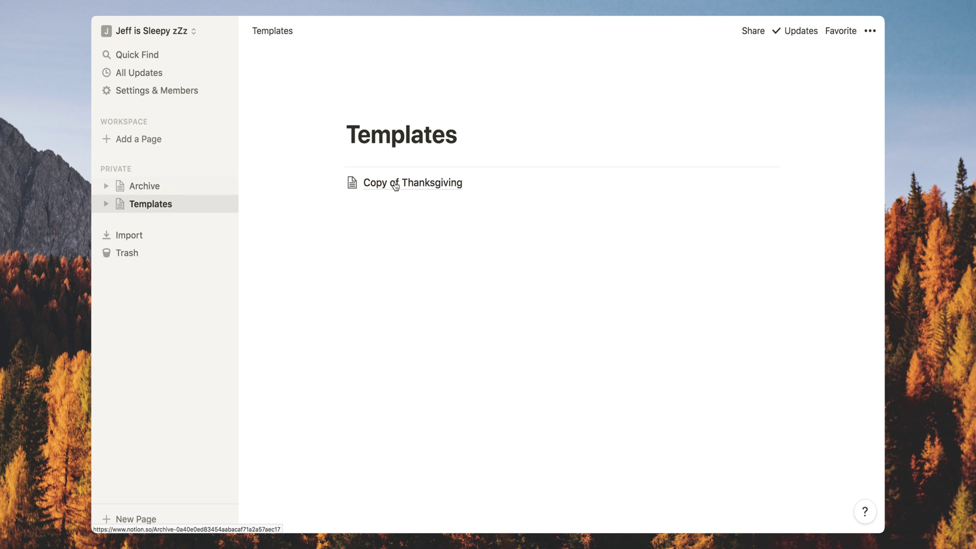
Open the Copy of Thanksgiving page and shorten its title to "Thanksgiving".
{"action": "left_click", "coordinate": [426, 189]}
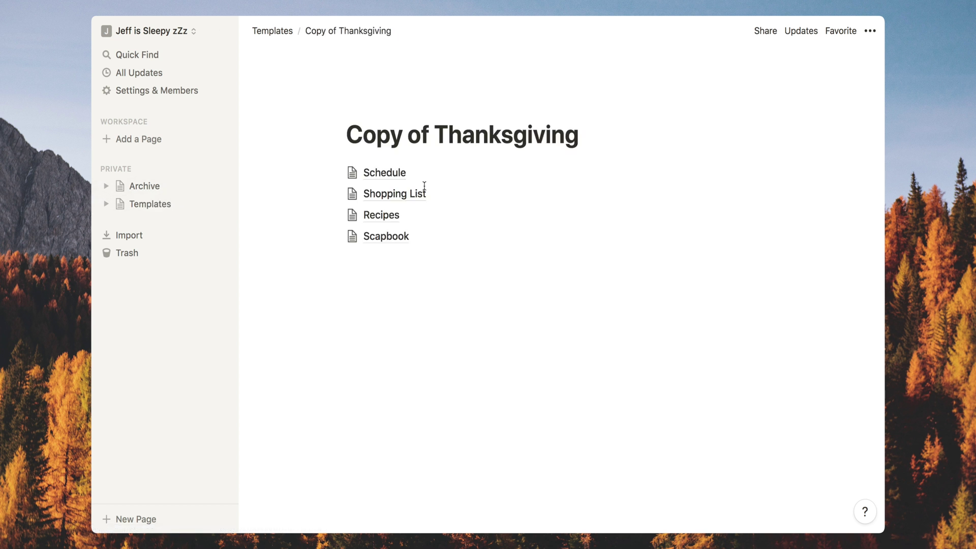
{"action": "left_click_drag", "start_coordinate": [433, 135], "coordinate": [351, 131]}
{"action": "key", "text": "BackSpace"}
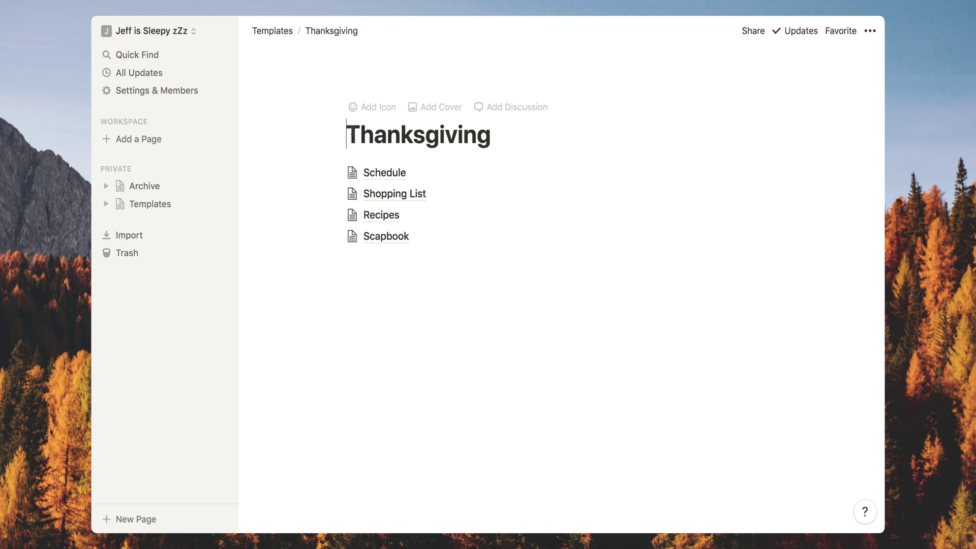
Open the Thanksgiving template's Schedule, switch it to the List view, delete all its entries and return to the Thanksgiving page.
{"action": "left_click", "coordinate": [379, 173]}
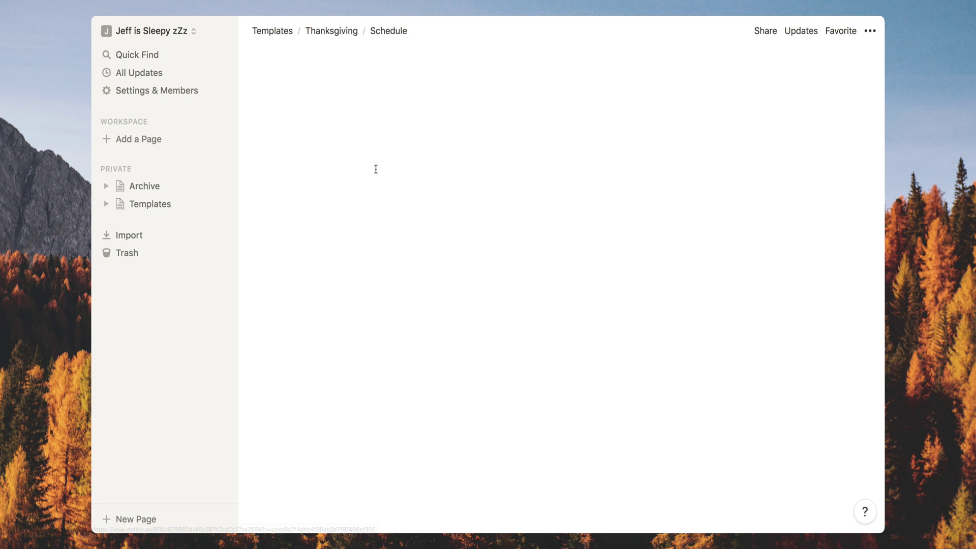
{"action": "scroll", "coordinate": [620, 286], "scroll_direction": "down", "scroll_amount": 6}
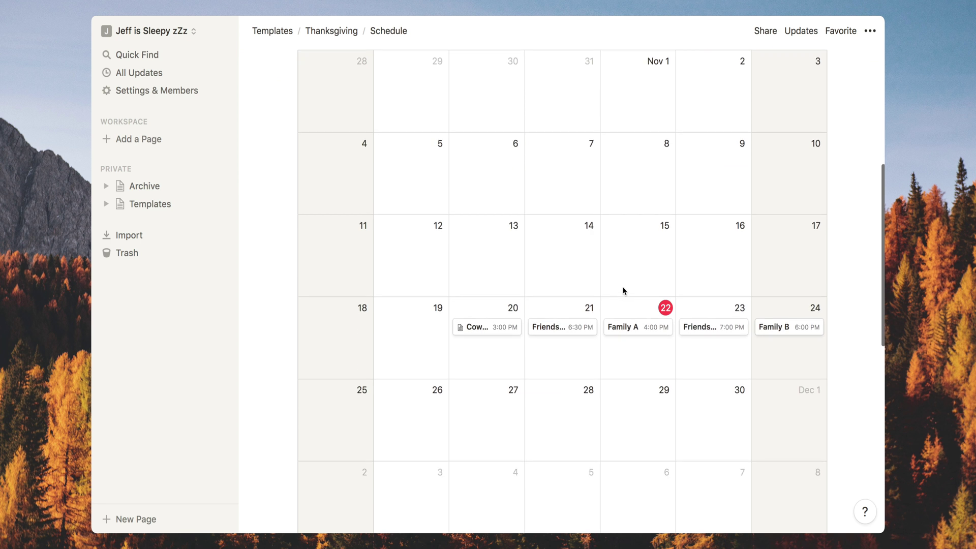
{"action": "scroll", "coordinate": [547, 262], "scroll_direction": "up", "scroll_amount": 6}
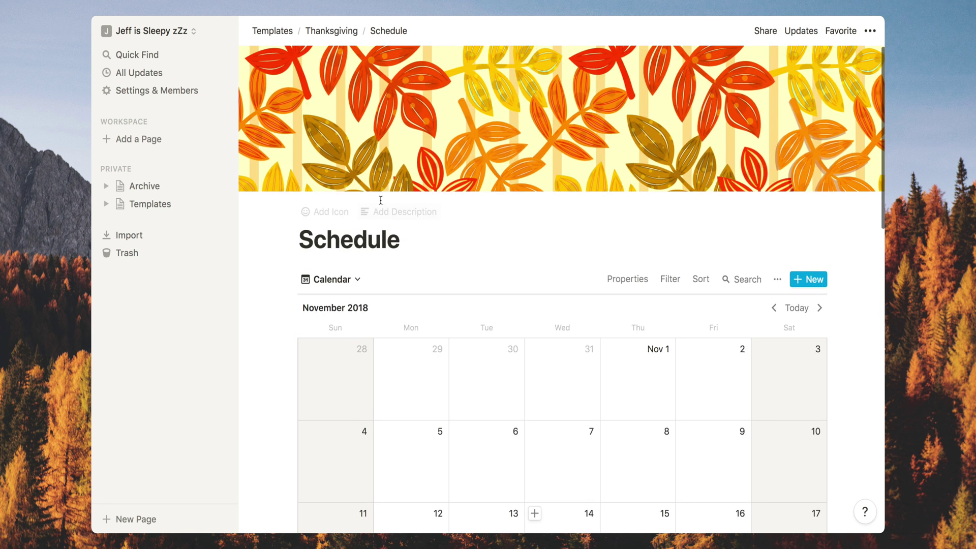
{"action": "left_click", "coordinate": [330, 279]}
{"action": "left_click", "coordinate": [333, 325]}
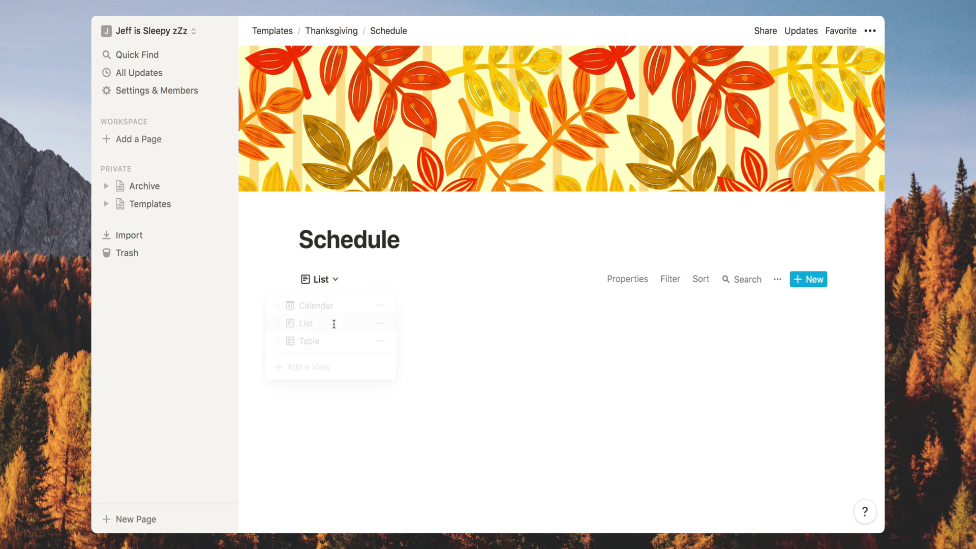
{"action": "left_click_drag", "start_coordinate": [423, 429], "coordinate": [351, 319]}
{"action": "key", "text": "BackSpace"}
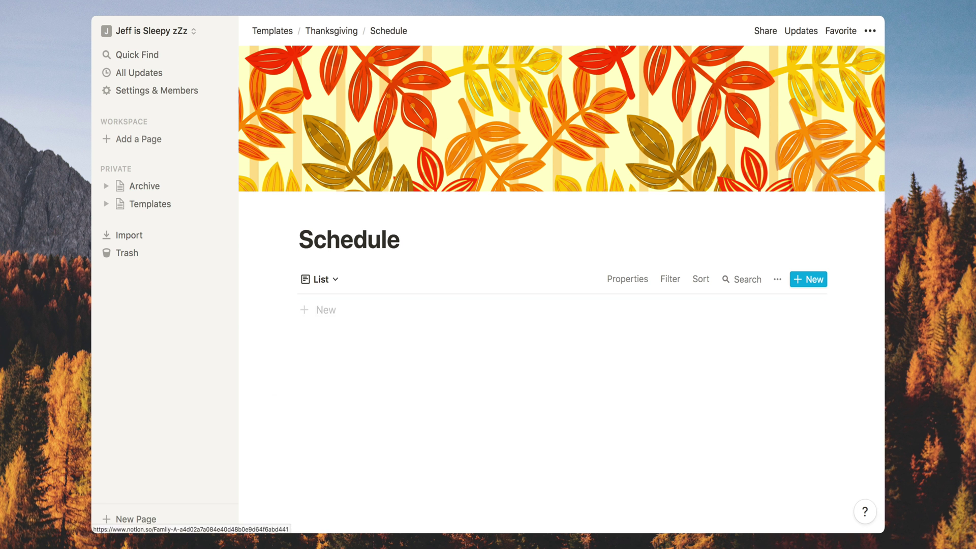
{"action": "key", "text": "super+bracketleft"}
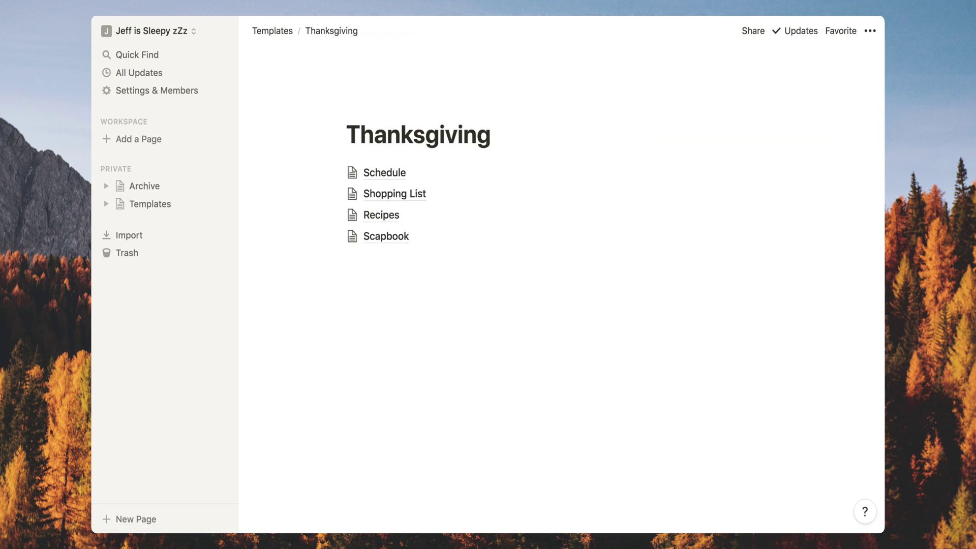
Check the contents of the Shopping List and Recipes subpages, returning to the Thanksgiving page from each.
{"action": "left_click", "coordinate": [385, 192]}
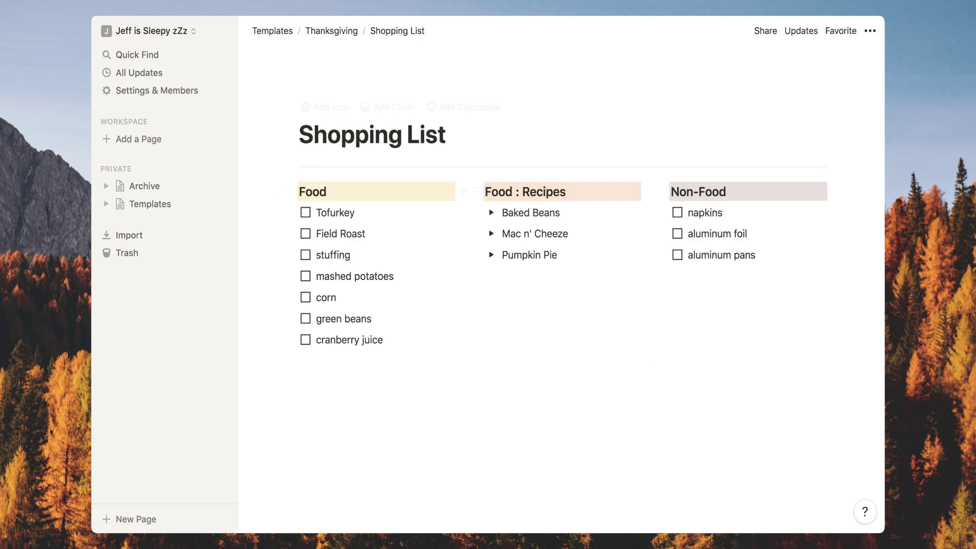
{"action": "key", "text": "super+bracketleft"}
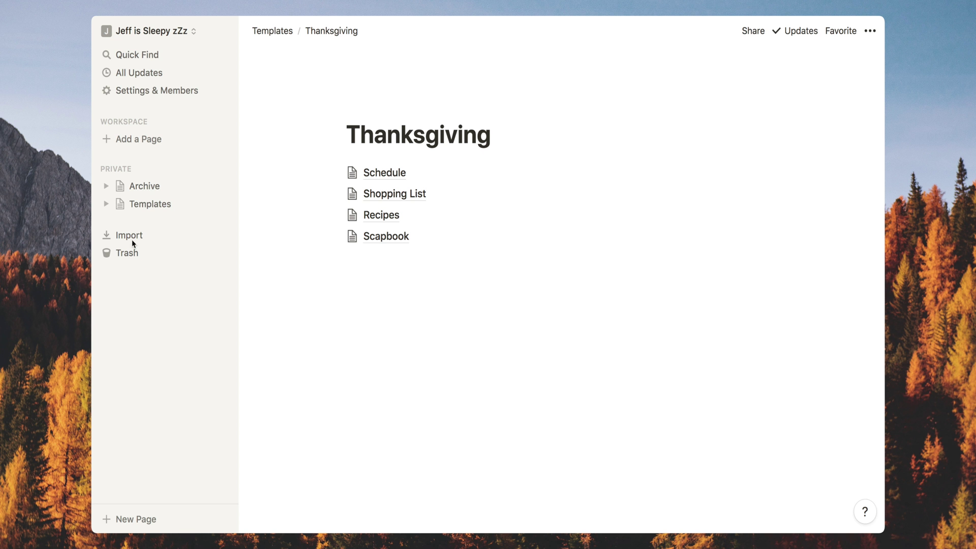
{"action": "left_click", "coordinate": [379, 218]}
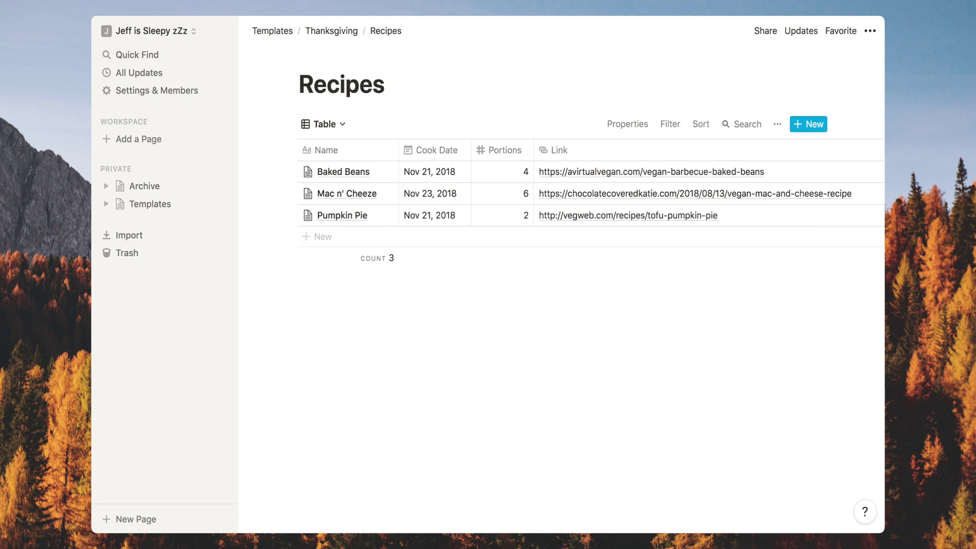
{"action": "key", "text": "super+bracketleft"}
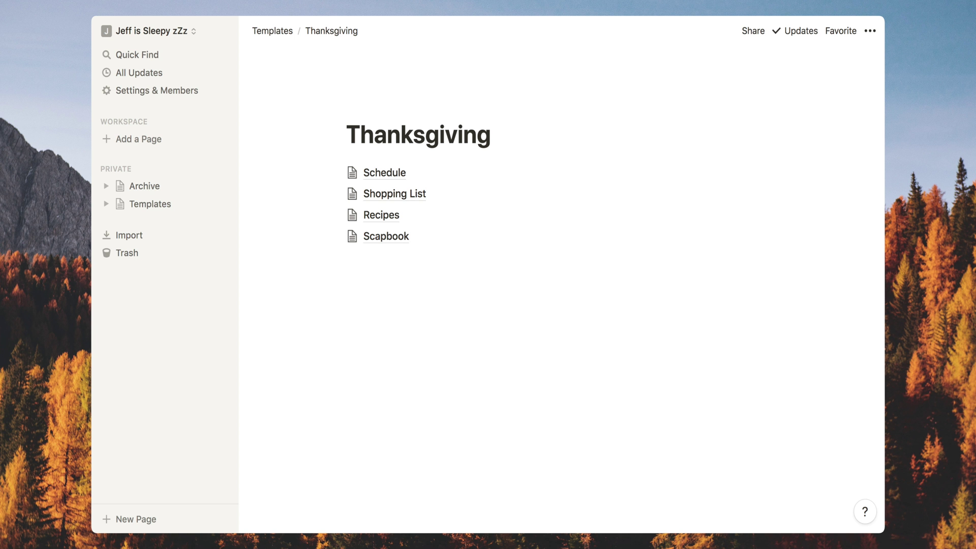
Open the Scapbook subpage, delete all its gallery cards and return to the Thanksgiving page.
{"action": "left_click", "coordinate": [381, 235]}
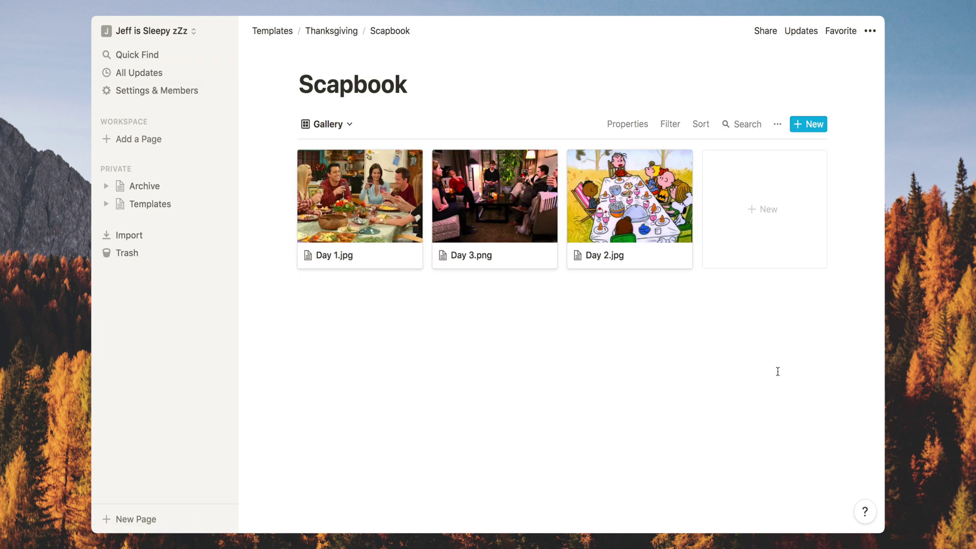
{"action": "left_click_drag", "start_coordinate": [777, 372], "coordinate": [319, 155]}
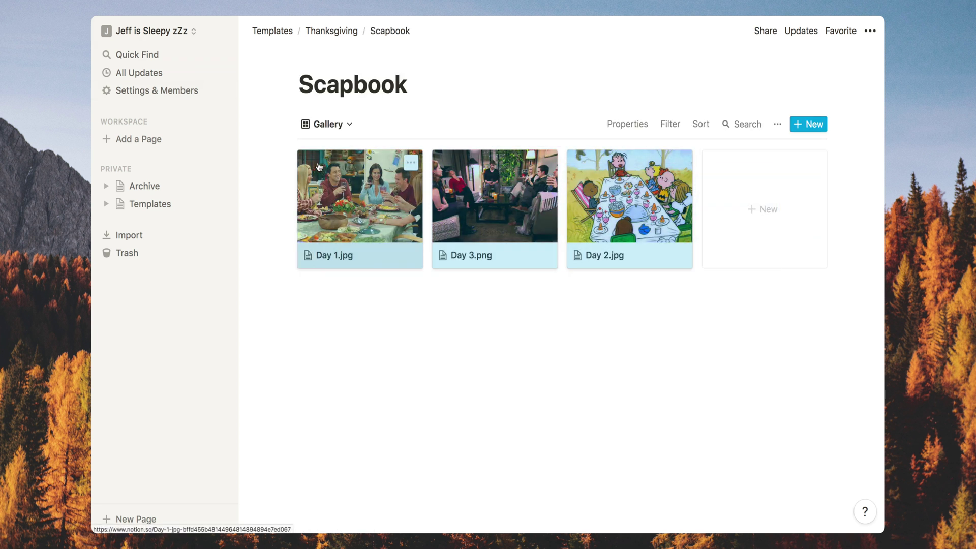
{"action": "key", "text": "BackSpace"}
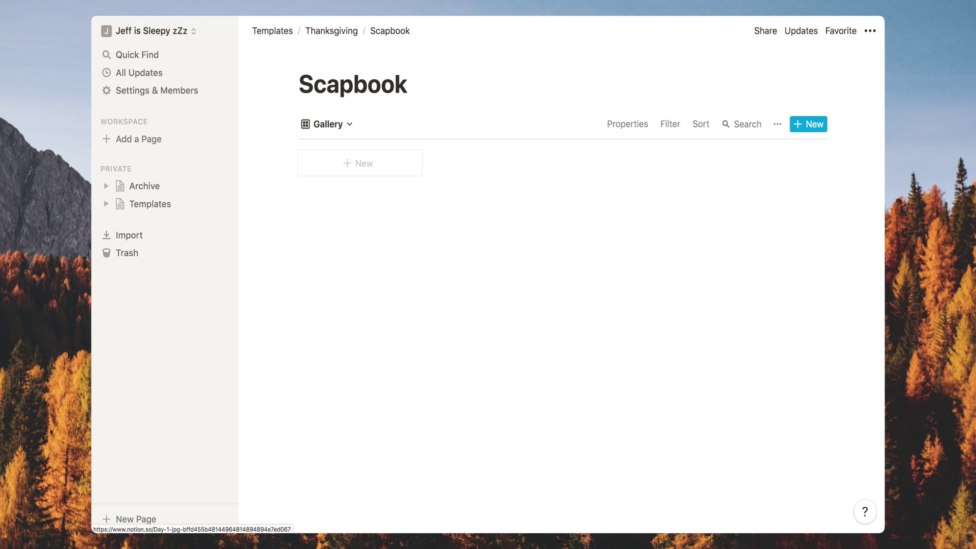
{"action": "key", "text": "super+bracketleft"}
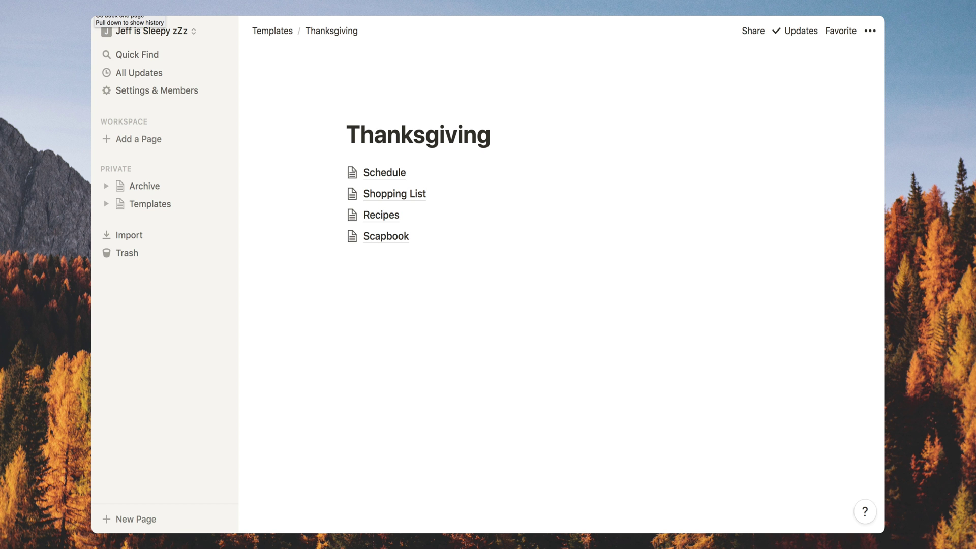
Return to the Templates page and insert a Template Button block below the Thanksgiving page.
{"action": "left_click", "coordinate": [130, 10]}
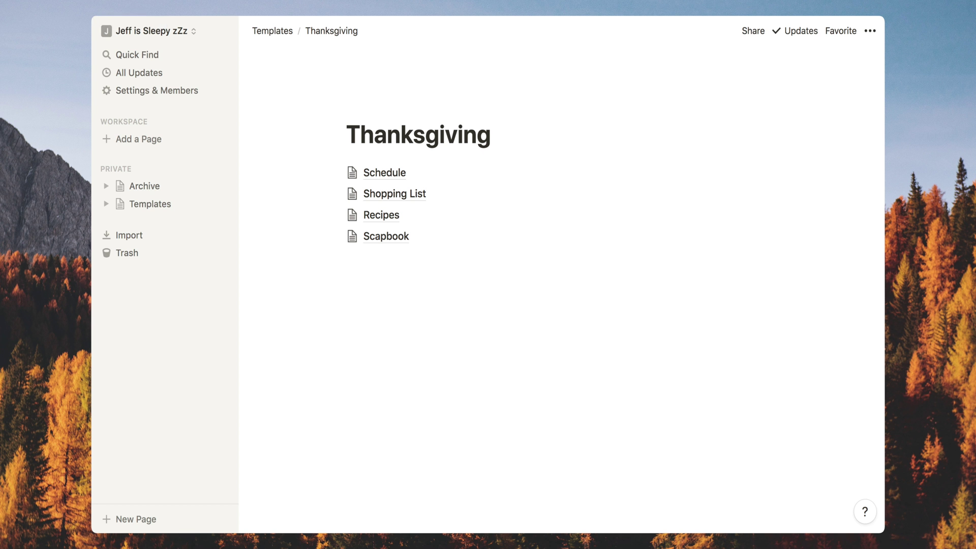
{"action": "left_click", "coordinate": [384, 200]}
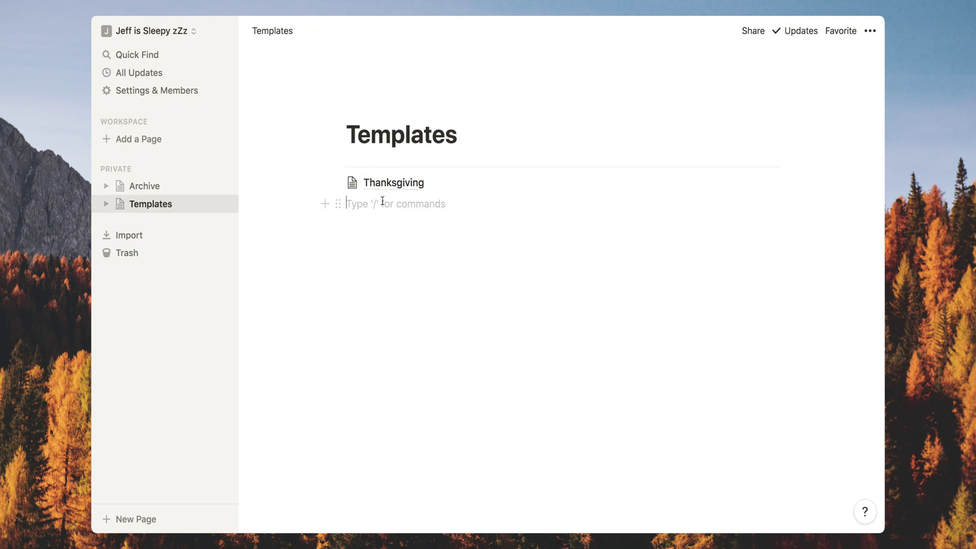
{"action": "type", "text": "/te"}
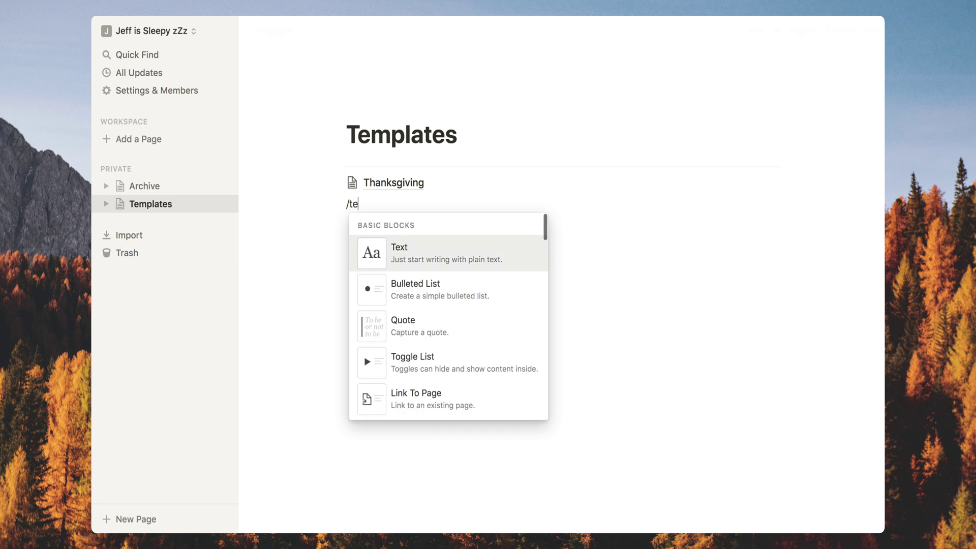
{"action": "type", "text": "mp"}
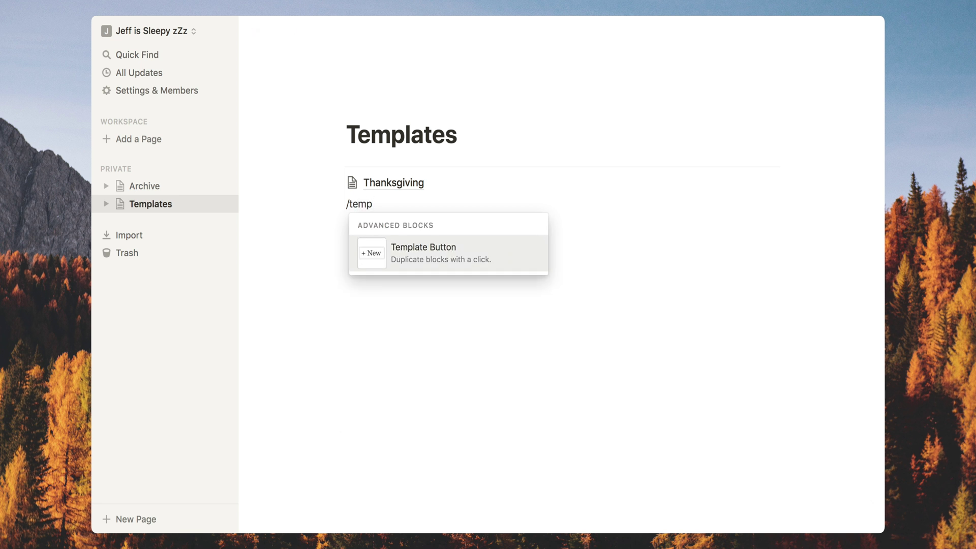
{"action": "mouse_move", "coordinate": [434, 254]}
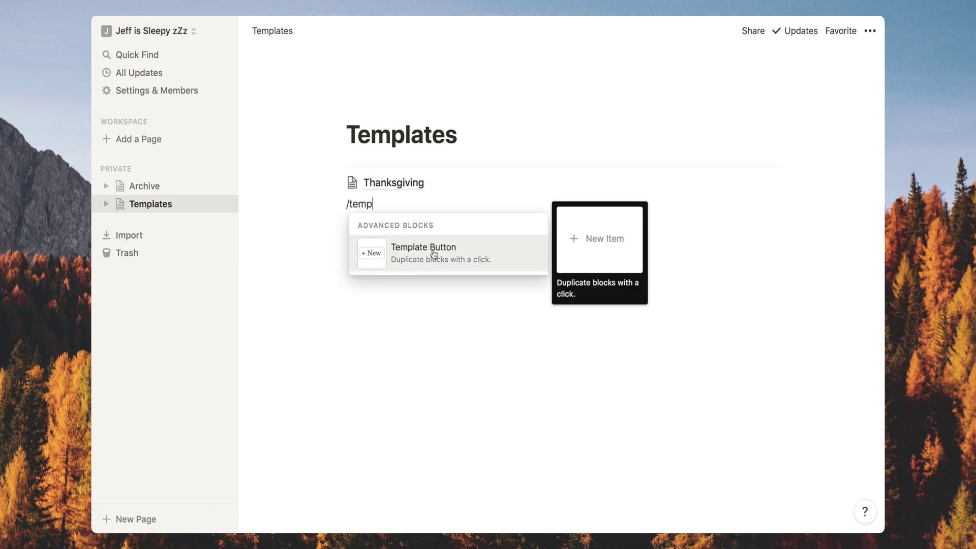
{"action": "left_click", "coordinate": [433, 254]}
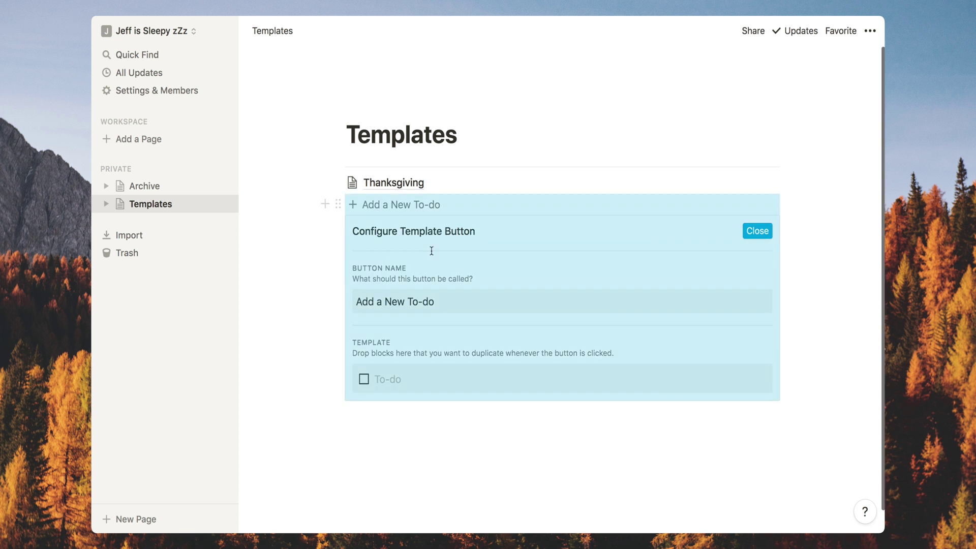
Move the Thanksgiving page into the button's template content and remove the default to-do item from it.
{"action": "left_click_drag", "start_coordinate": [339, 182], "coordinate": [375, 365]}
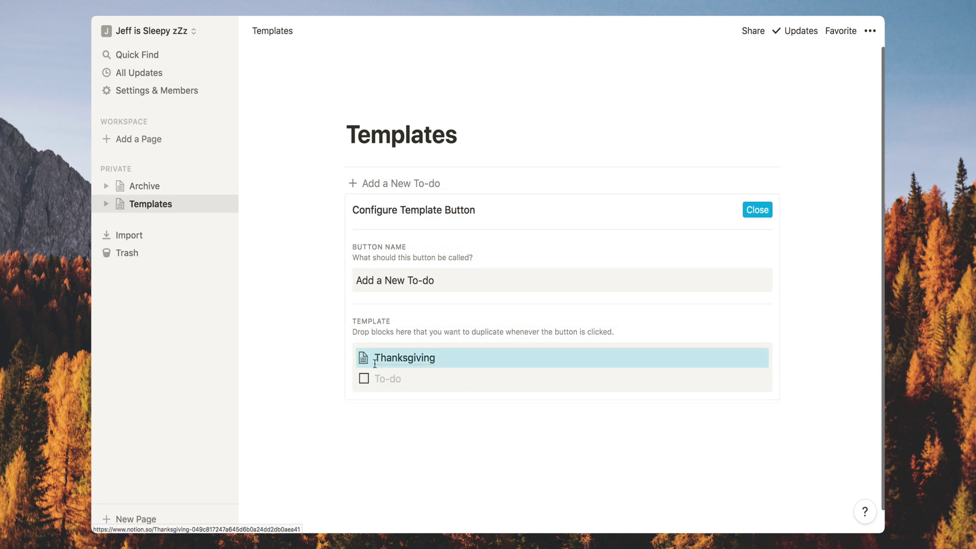
{"action": "key", "text": "BackSpace"}
{"action": "key", "text": "shift+Tab"}
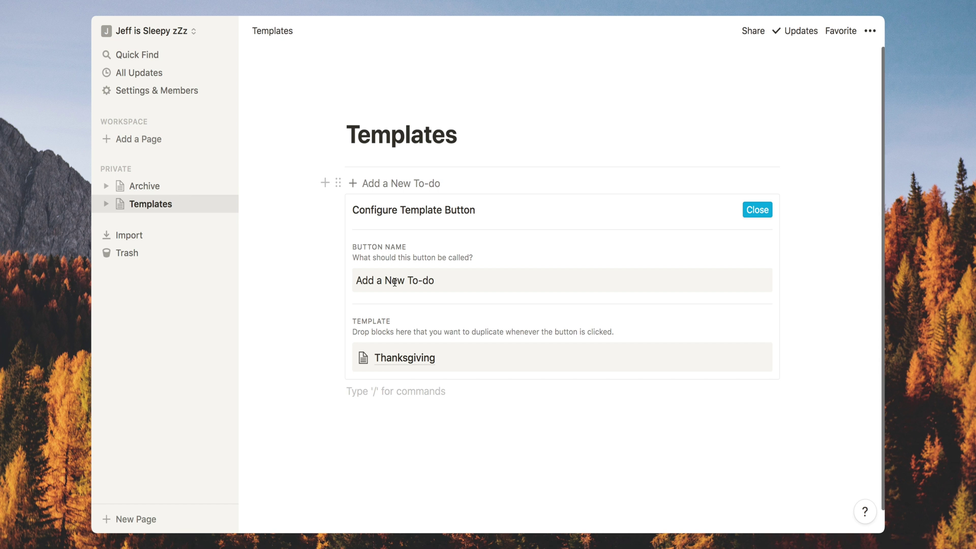
Change the template button's name to "Thanksgiving".
{"action": "left_click", "coordinate": [408, 279]}
{"action": "key", "text": "Left"}
{"action": "type", "text": "Thanks"}
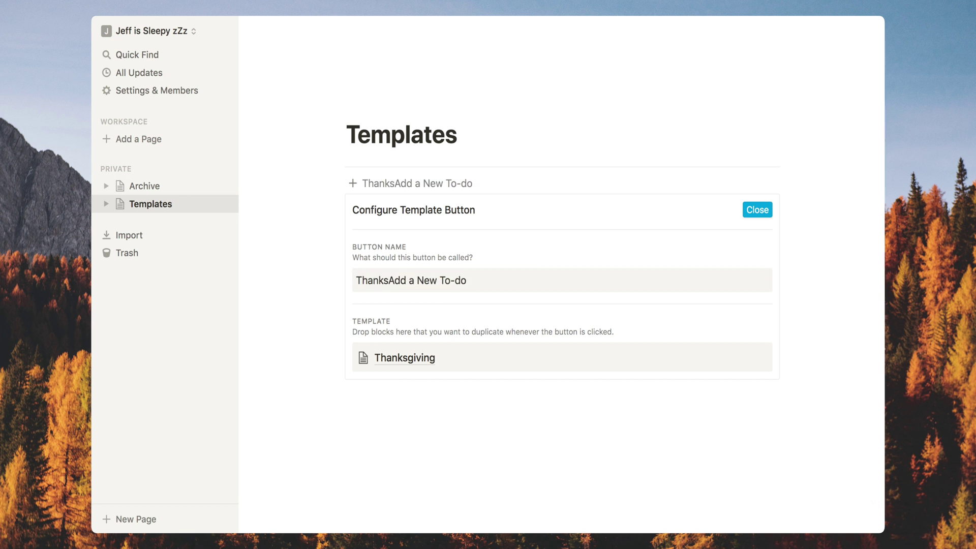
{"action": "type", "text": "giving"}
{"action": "left_click_drag", "start_coordinate": [494, 280], "coordinate": [414, 279]}
{"action": "key", "text": "BackSpace"}
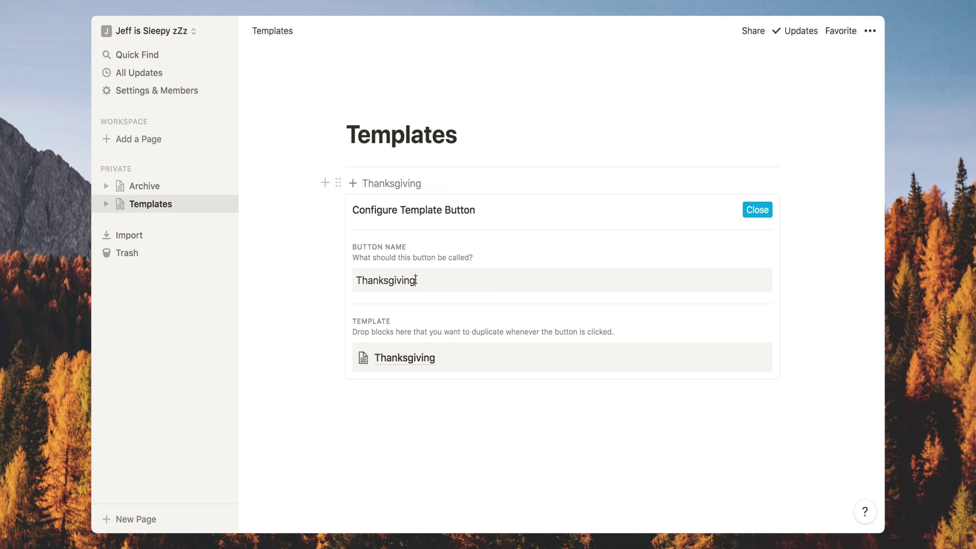
Close the button configuration, generate a page from the Thanksgiving template button and title it "Thanksgiving 2019".
{"action": "left_click", "coordinate": [757, 211]}
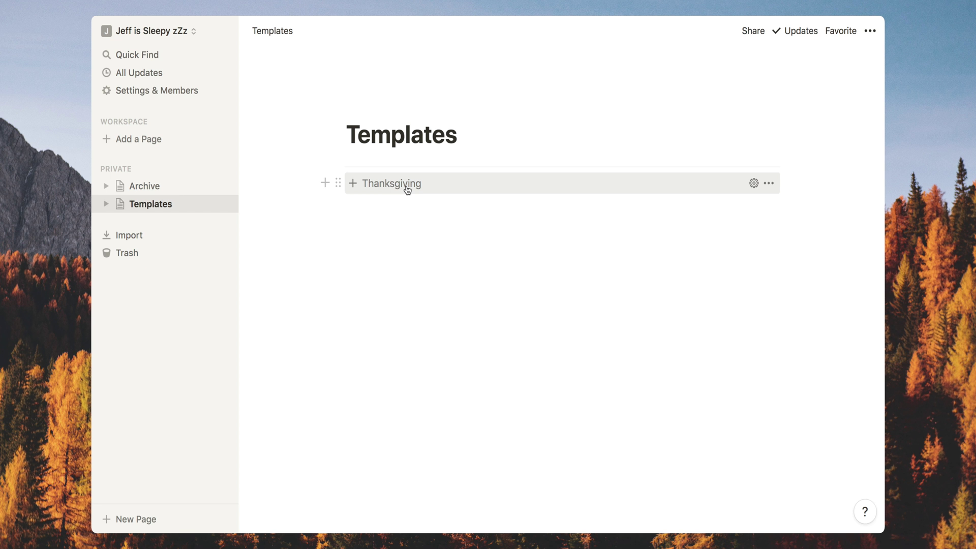
{"action": "left_click", "coordinate": [351, 184]}
{"action": "key", "text": "Return"}
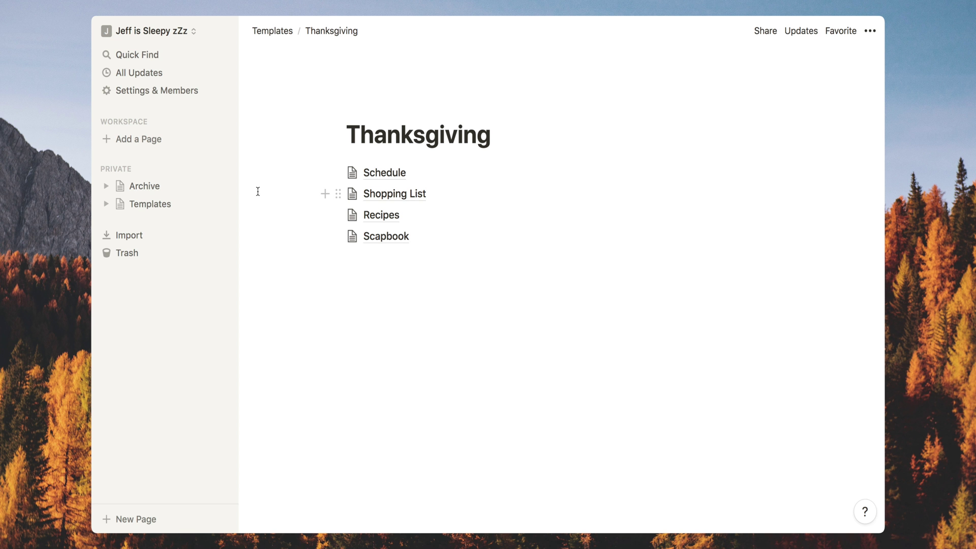
{"action": "left_click", "coordinate": [507, 132]}
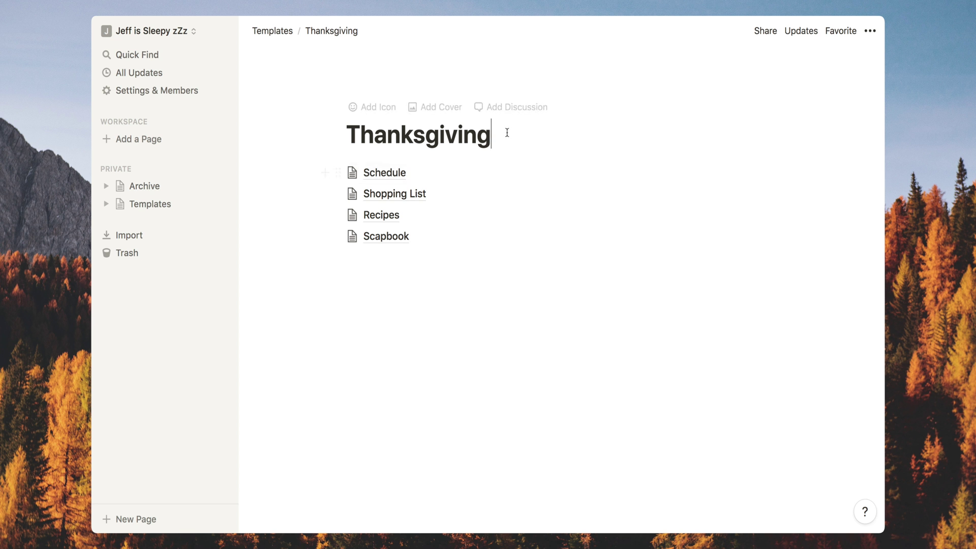
{"action": "type", "text": "2019"}
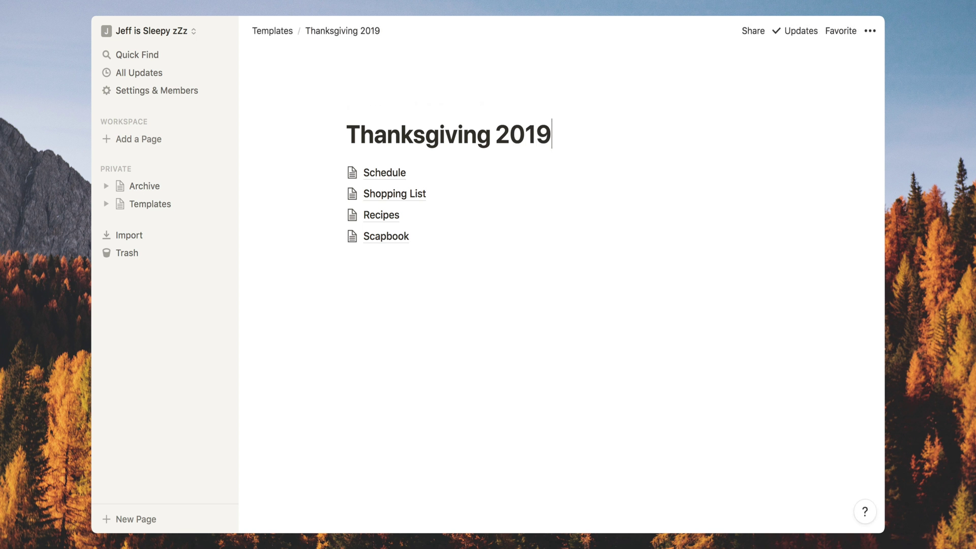
Return to the Templates page and move Thanksgiving 2019 into the Private section above Archive.
{"action": "key", "text": "super+bracketleft"}
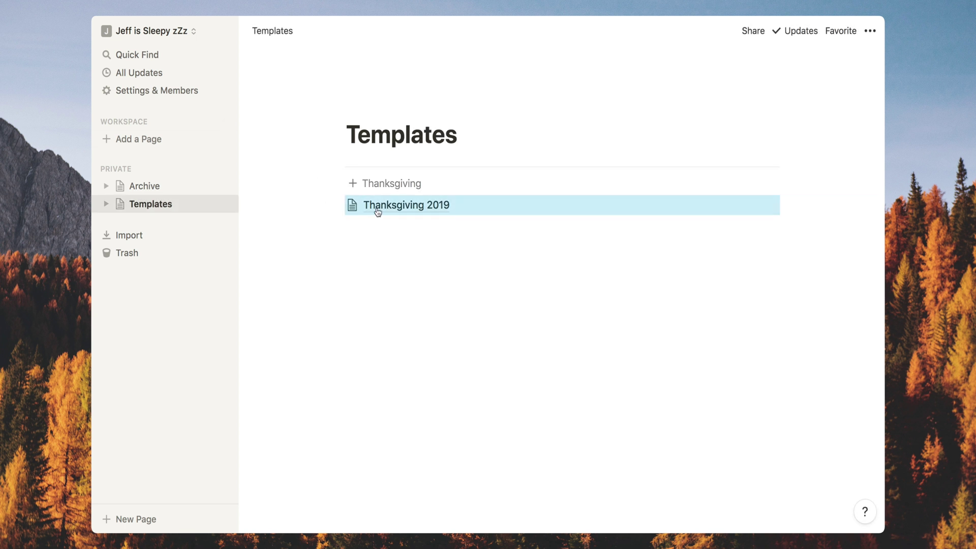
{"action": "left_click_drag", "start_coordinate": [324, 205], "coordinate": [211, 181]}
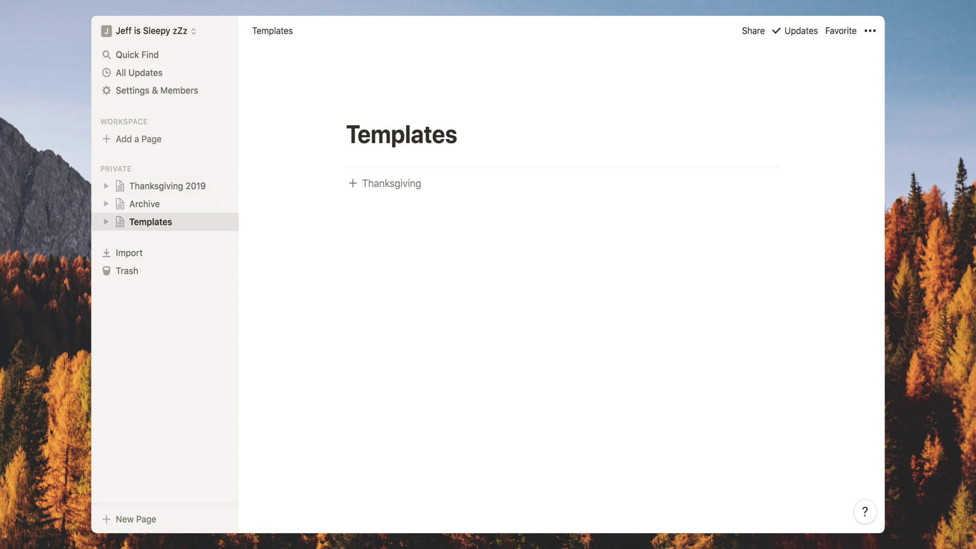
Open the Schedule subpage of Thanksgiving 2019, look over its empty calendar and cover, and return to the parent page.
{"action": "left_click", "coordinate": [184, 191]}
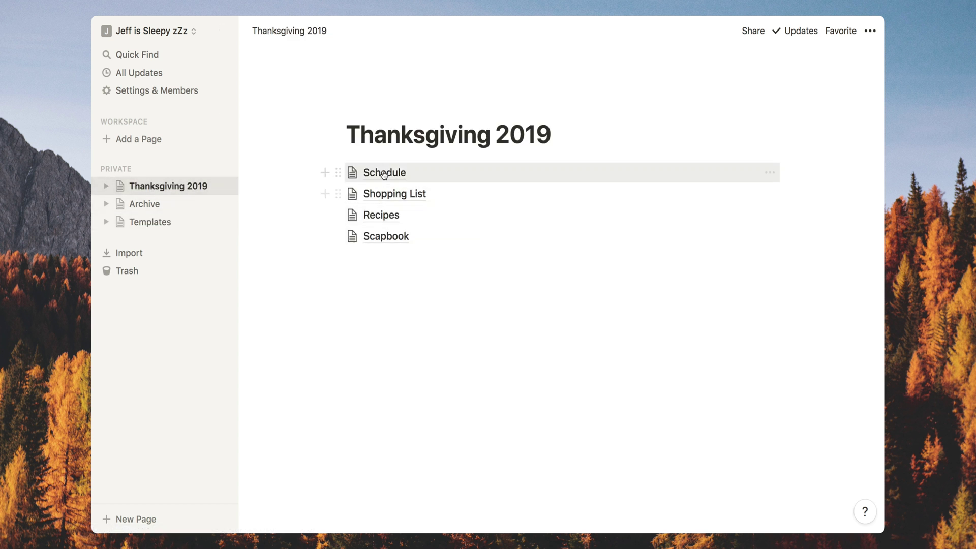
{"action": "left_click", "coordinate": [383, 172]}
{"action": "scroll", "coordinate": [515, 258], "scroll_direction": "down", "scroll_amount": 3}
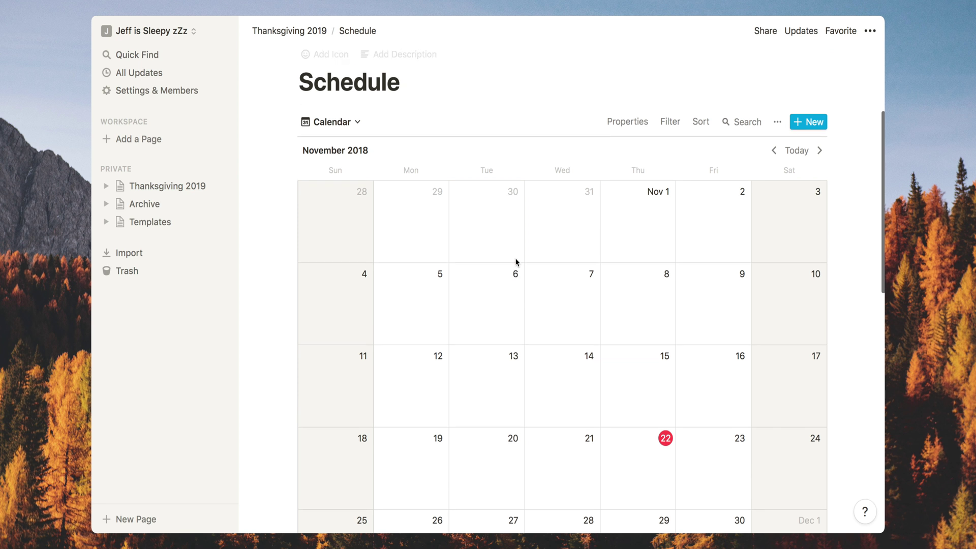
{"action": "scroll", "coordinate": [515, 259], "scroll_direction": "up", "scroll_amount": 3}
{"action": "mouse_move", "coordinate": [573, 120]}
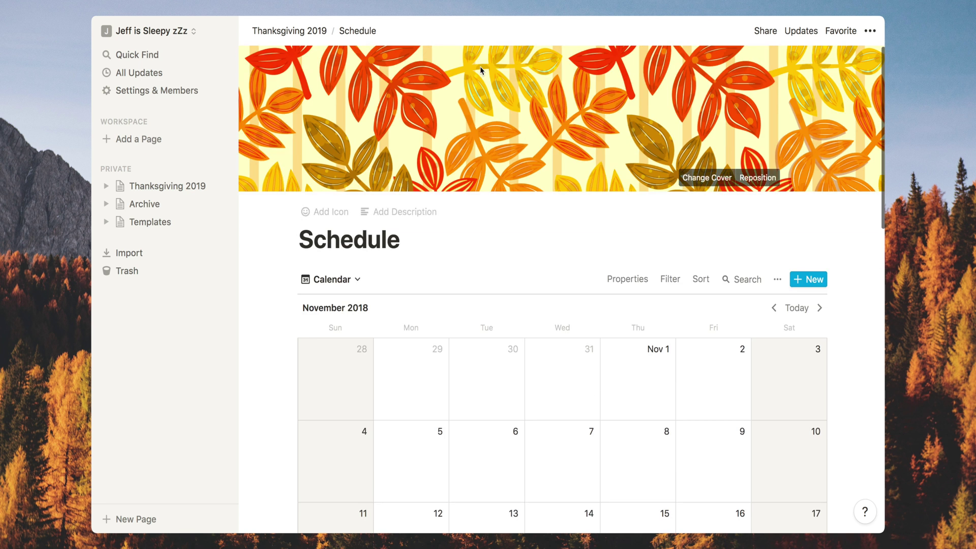
{"action": "left_click", "coordinate": [289, 30]}
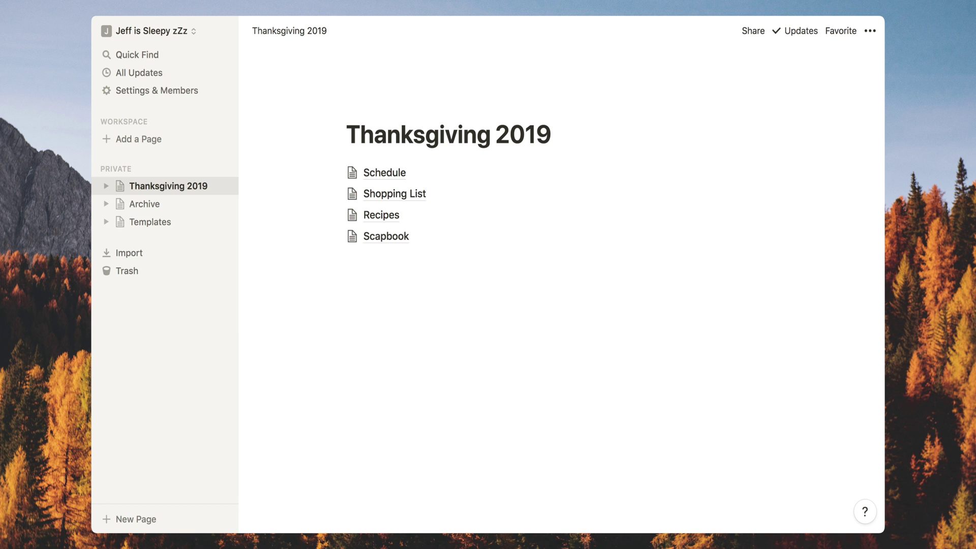
Generate two more Thanksgiving pages with the template button on the Templates page, returning there after each one.
{"action": "left_click", "coordinate": [150, 221]}
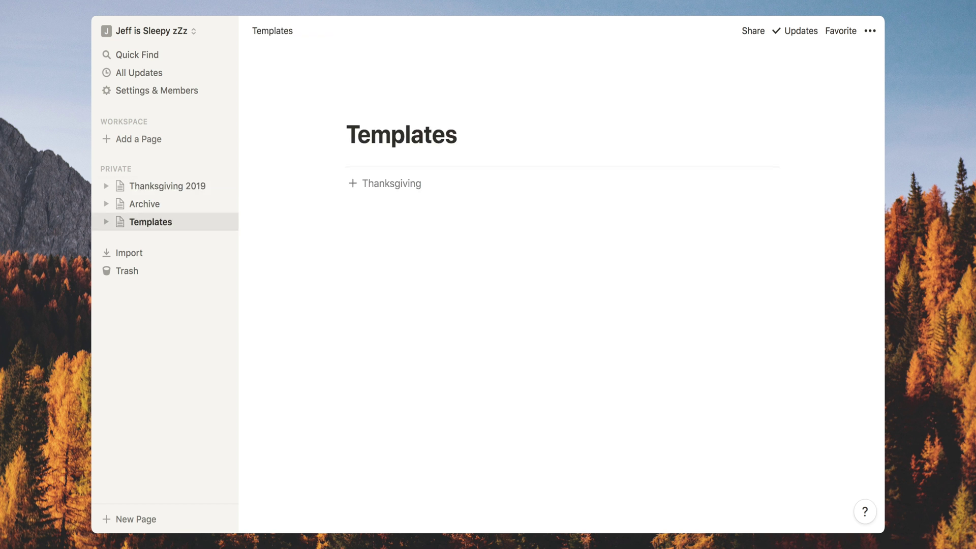
{"action": "left_click", "coordinate": [353, 184]}
{"action": "left_click", "coordinate": [356, 205]}
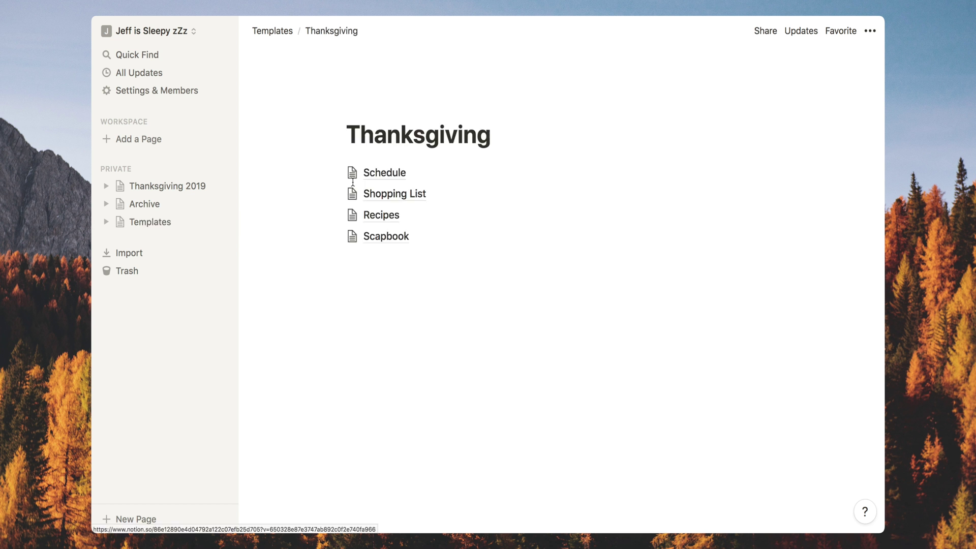
{"action": "key", "text": "super+bracketleft"}
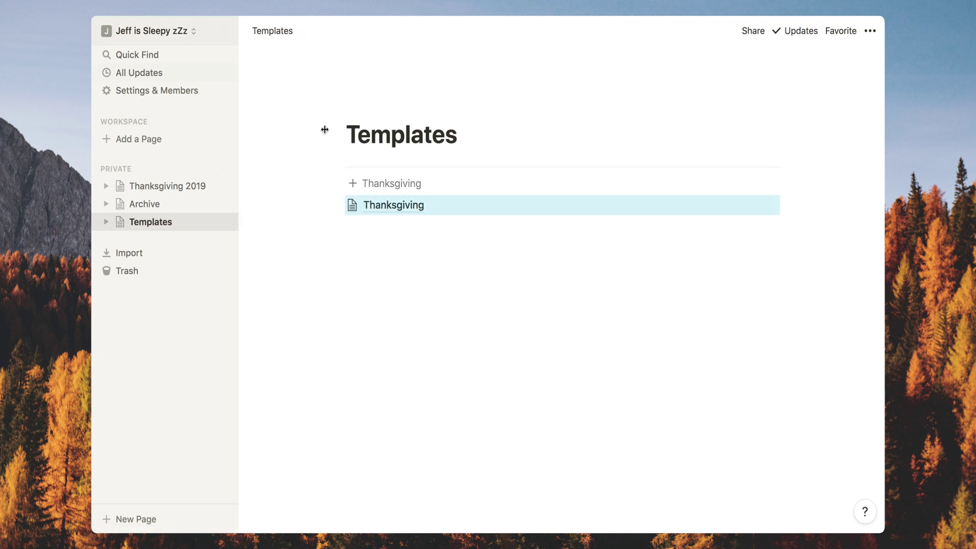
{"action": "left_click", "coordinate": [351, 184]}
{"action": "left_click", "coordinate": [366, 205]}
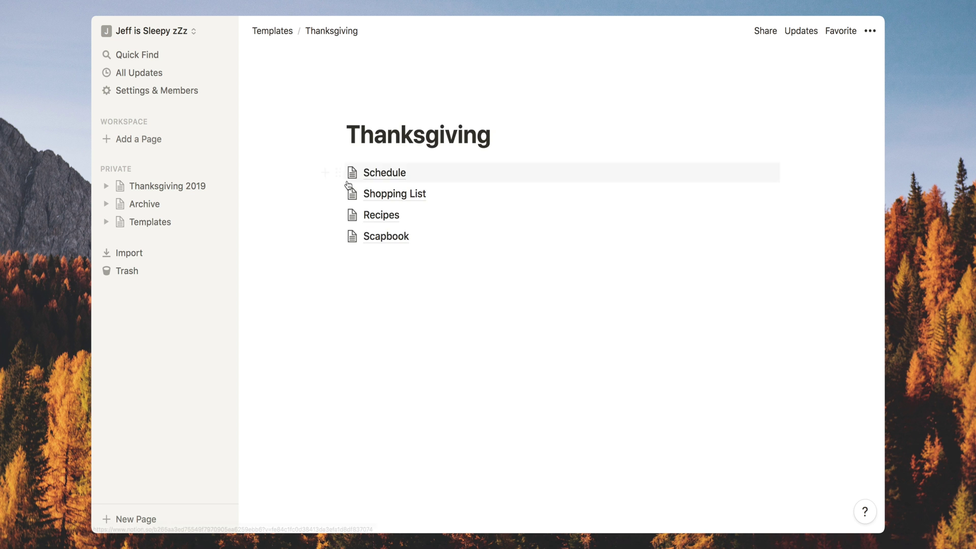
{"action": "key", "text": "super+bracketleft"}
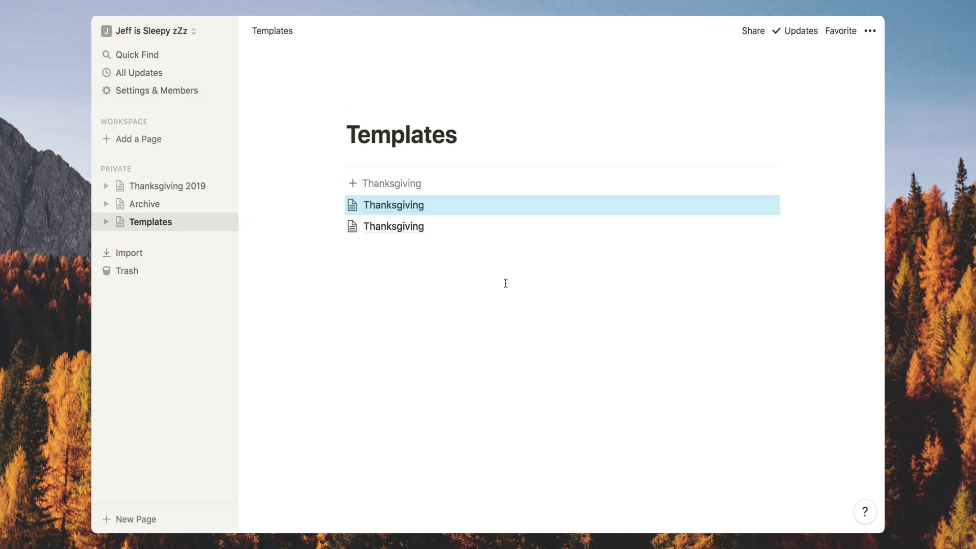
Duplicate the second generated Thanksgiving page six times on the Templates page.
{"action": "left_click_drag", "start_coordinate": [811, 230], "coordinate": [659, 235]}
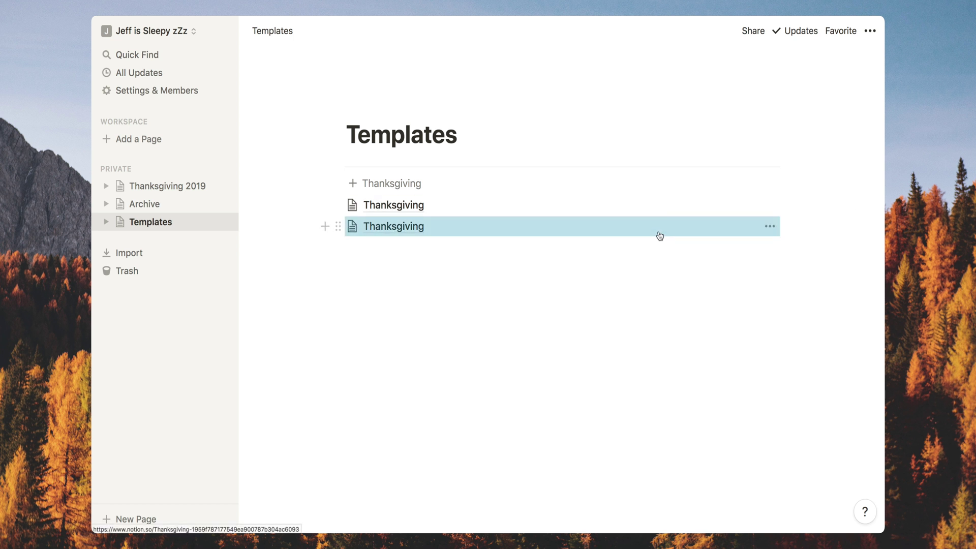
{"action": "key", "text": "super+d"}
{"action": "key", "text": "super+d"}
{"action": "key", "text": "super+d"}
{"action": "key", "text": "super+d"}
{"action": "key", "text": "super+d"}
{"action": "key", "text": "super+d"}
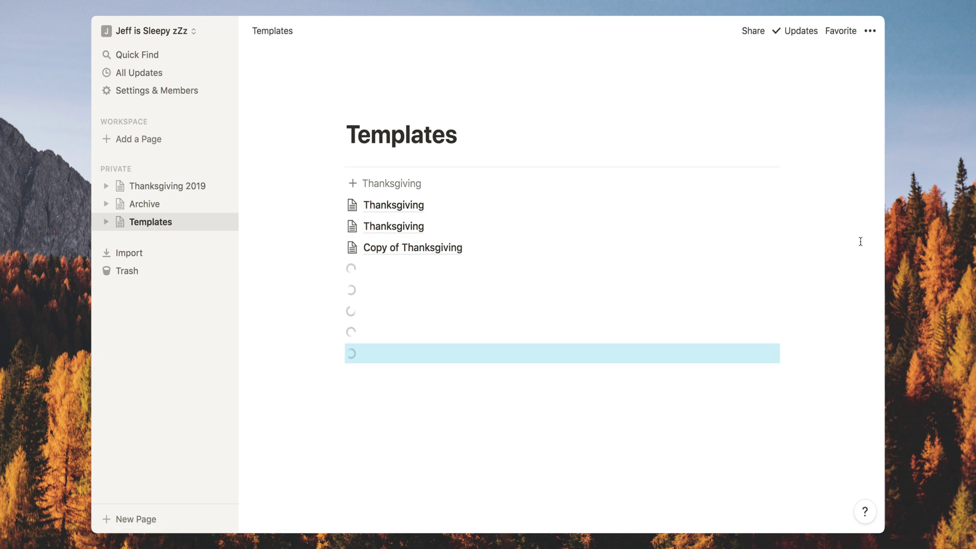
Delete all the generated and duplicated Thanksgiving pages below the template button.
{"action": "left_click_drag", "start_coordinate": [810, 354], "coordinate": [502, 214]}
{"action": "key", "text": "BackSpace"}
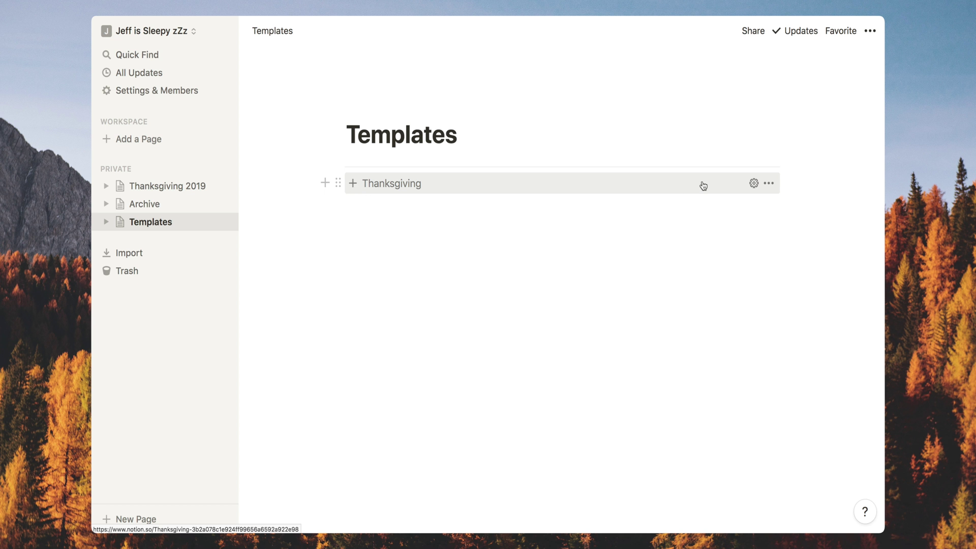
Review the Thanksgiving template button's configuration and the page stored inside it, and close the configuration.
{"action": "left_click", "coordinate": [753, 183]}
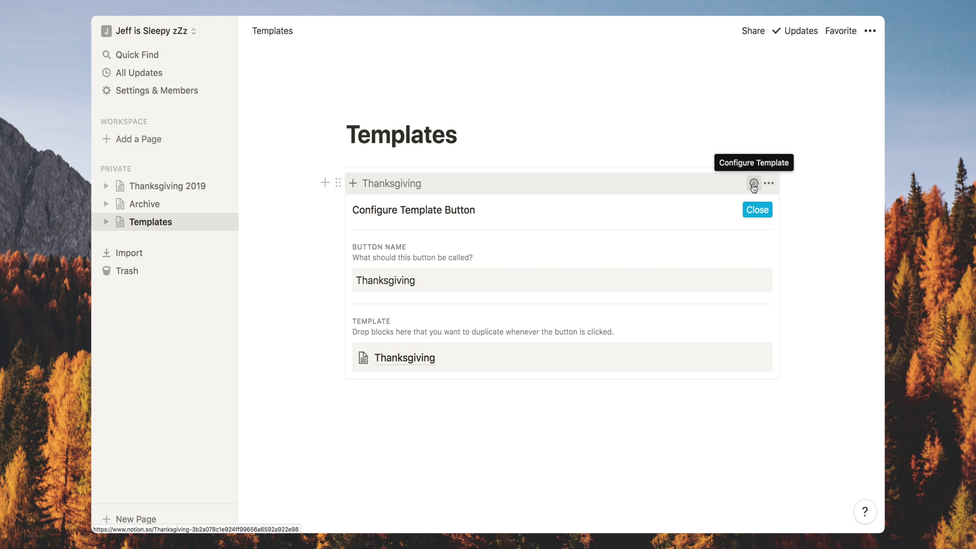
{"action": "left_click", "coordinate": [402, 358]}
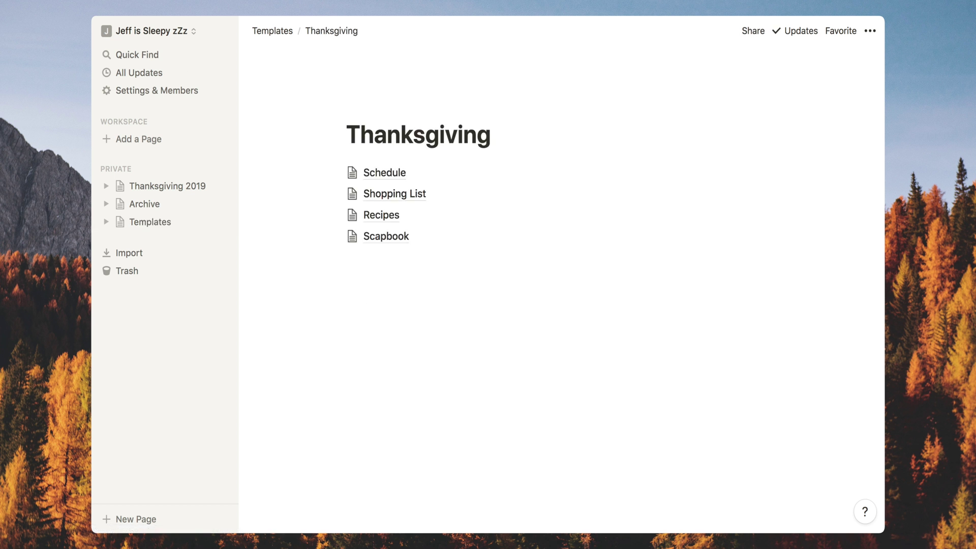
{"action": "key", "text": "super+bracketleft"}
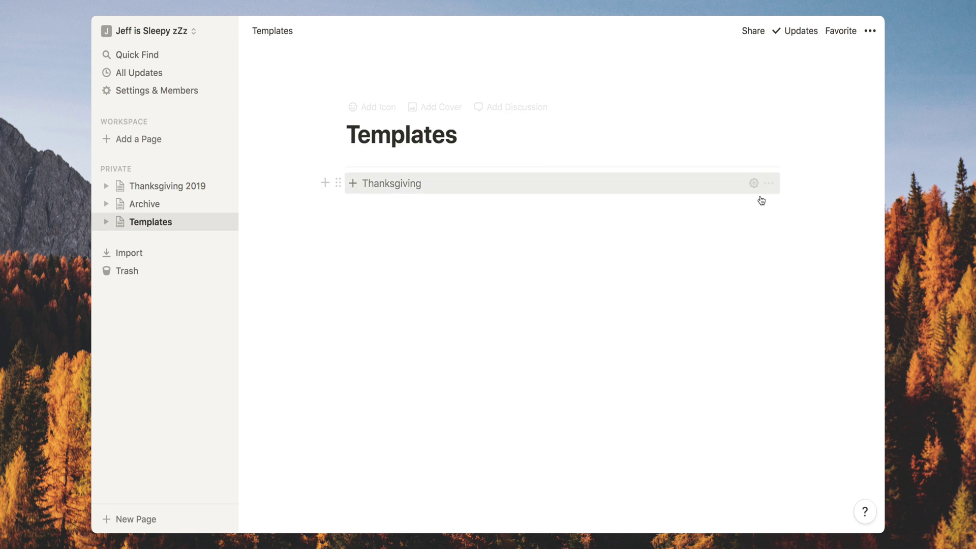
{"action": "left_click", "coordinate": [754, 184]}
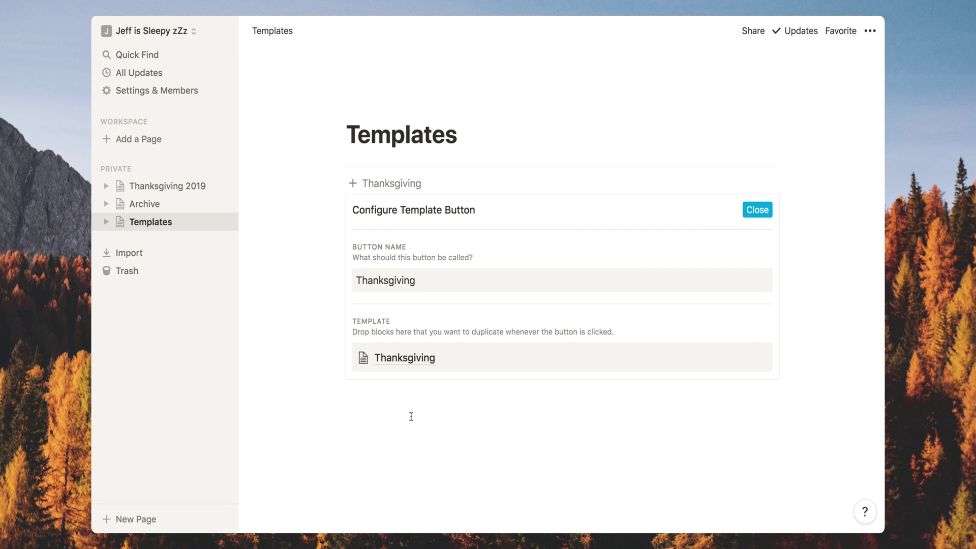
{"action": "left_click", "coordinate": [758, 211]}
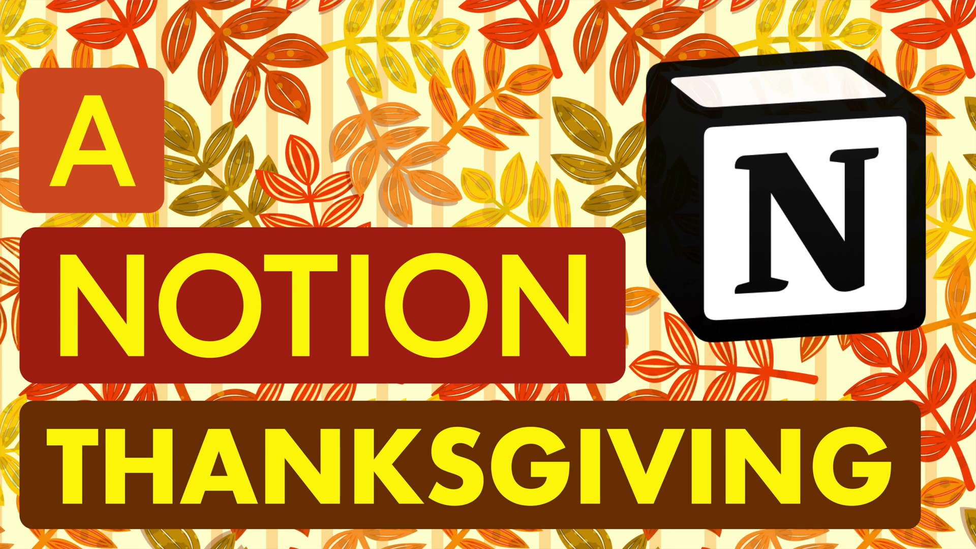